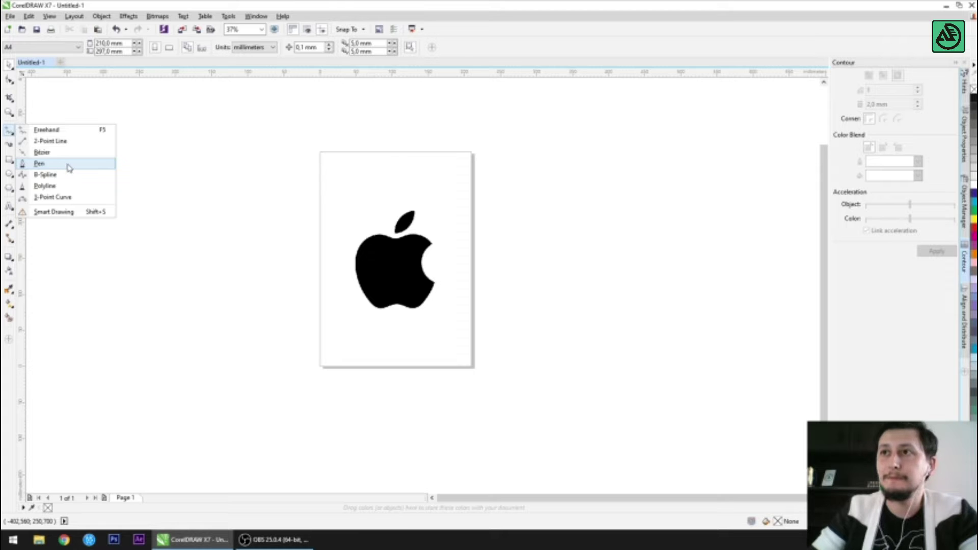
Start a Pen tool path with its first node on the upper tip of the logo's leaf
{"action": "left_click", "coordinate": [39, 163]}
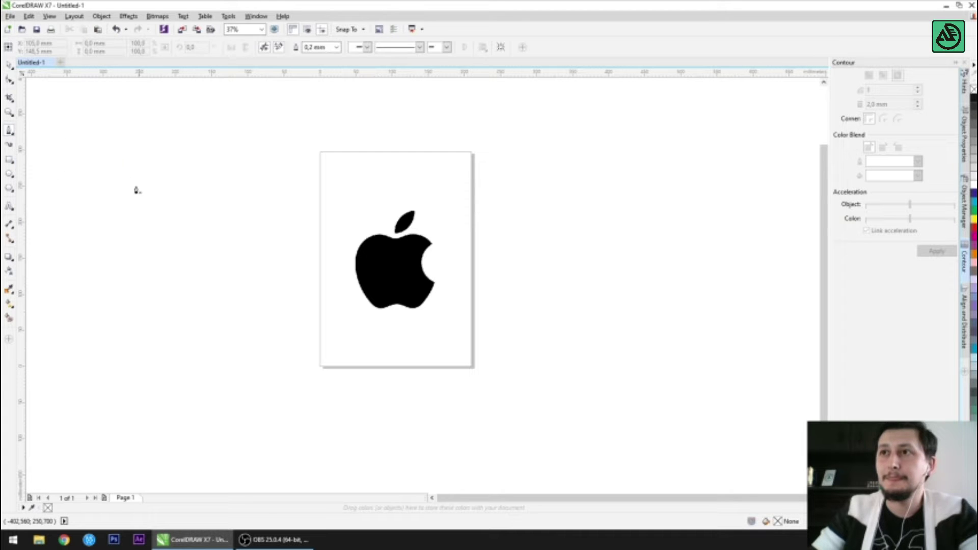
{"action": "left_click", "coordinate": [9, 134]}
{"action": "left_click", "coordinate": [39, 162]}
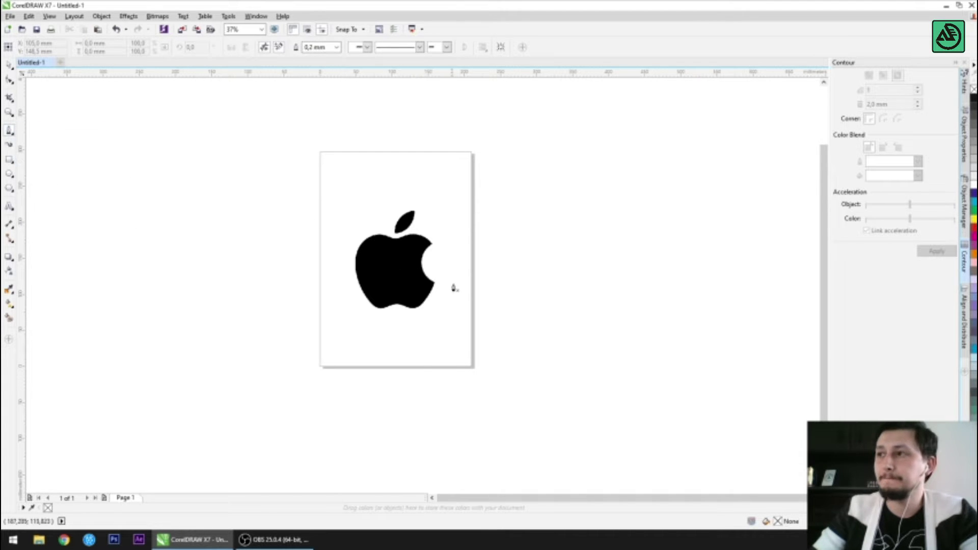
{"action": "scroll", "coordinate": [434, 231], "scroll_direction": "up", "scroll_amount": 2}
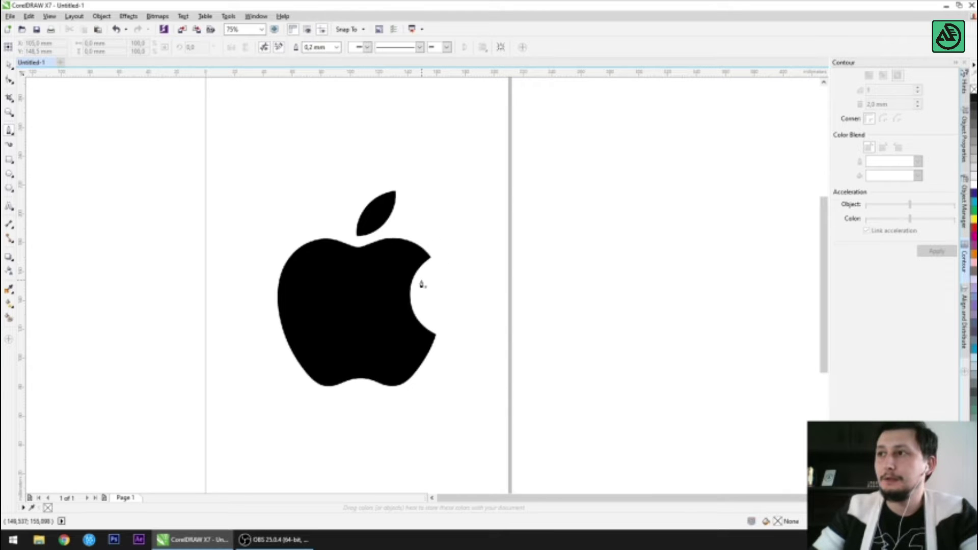
{"action": "scroll", "coordinate": [419, 283], "scroll_direction": "up", "scroll_amount": 2}
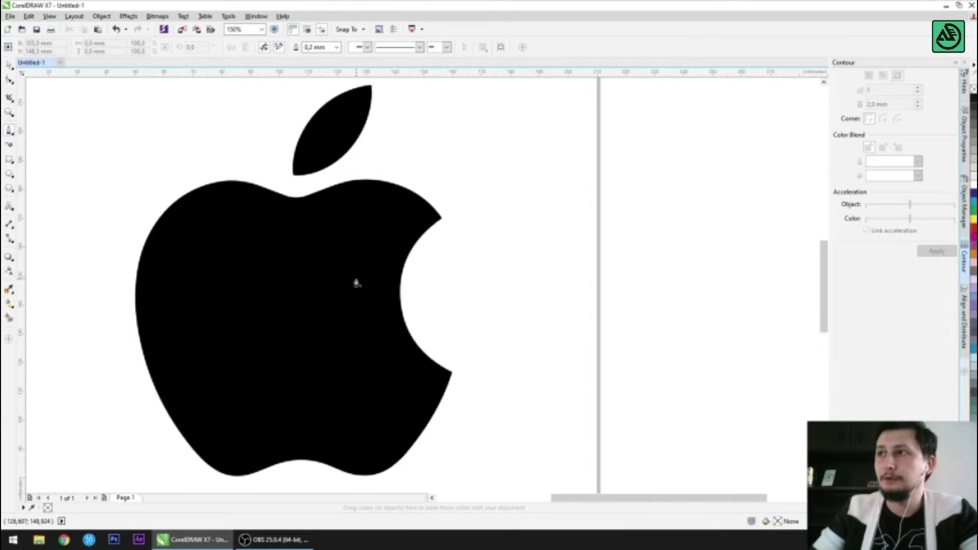
{"action": "scroll", "coordinate": [319, 236], "scroll_direction": "down", "scroll_amount": 4}
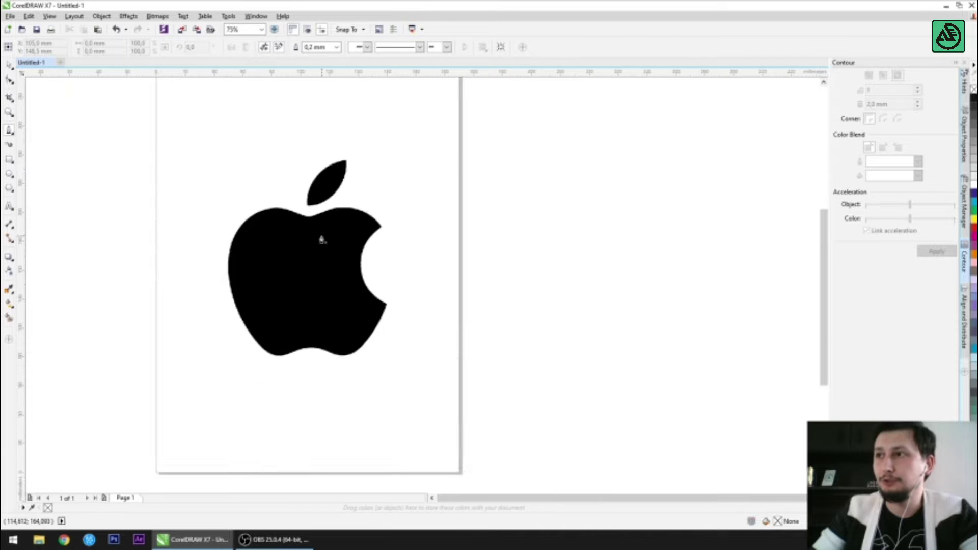
{"action": "scroll", "coordinate": [322, 243], "scroll_direction": "up", "scroll_amount": 4}
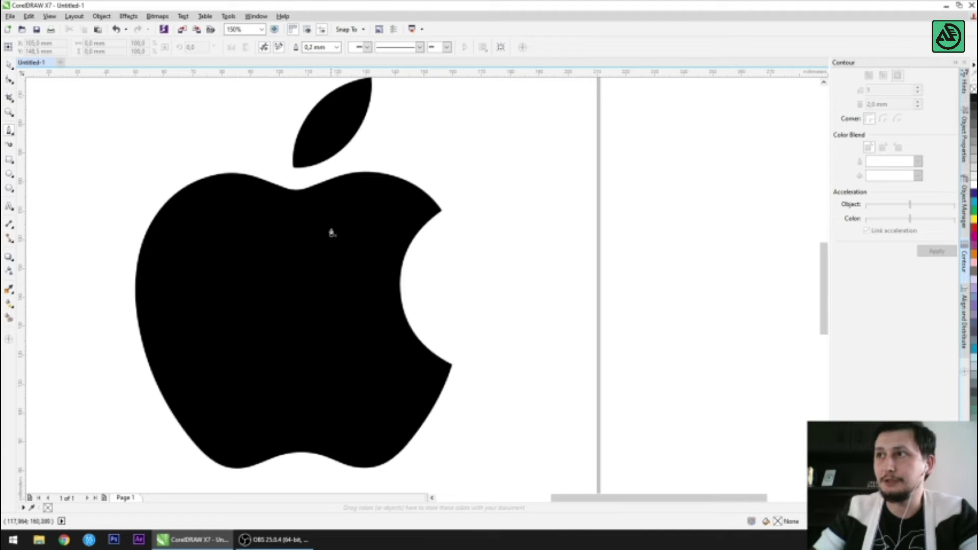
{"action": "left_click_drag", "start_coordinate": [331, 218], "coordinate": [354, 233]}
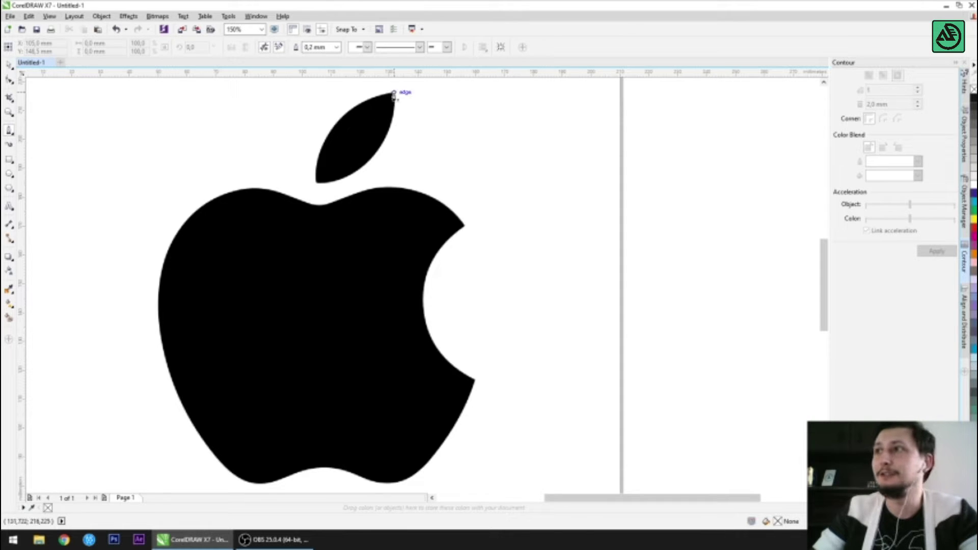
{"action": "scroll", "coordinate": [395, 94], "scroll_direction": "up", "scroll_amount": 2}
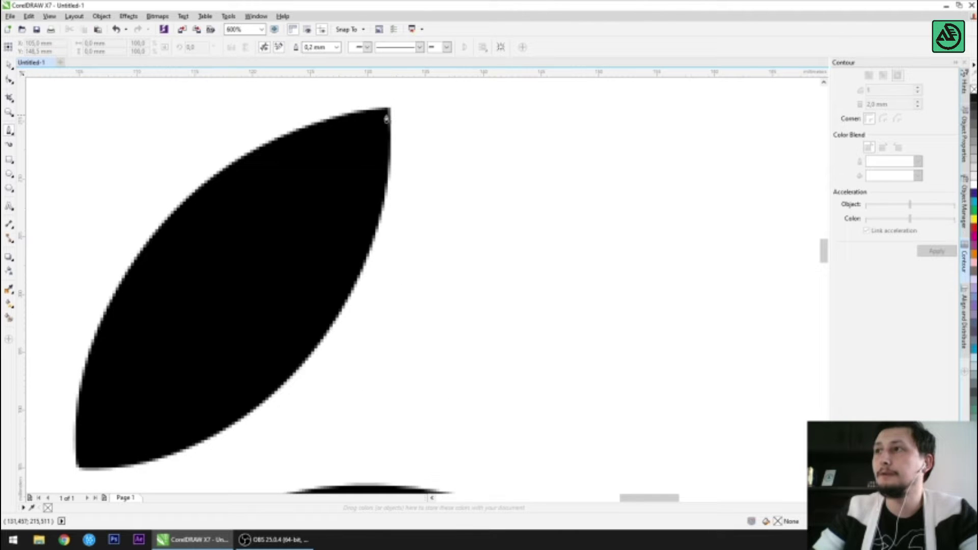
{"action": "left_click", "coordinate": [389, 108]}
Curve the path along the leaf's left edge to its lower tip and remove the new node's outgoing handle
{"action": "scroll", "coordinate": [455, 135], "scroll_direction": "down", "scroll_amount": 2}
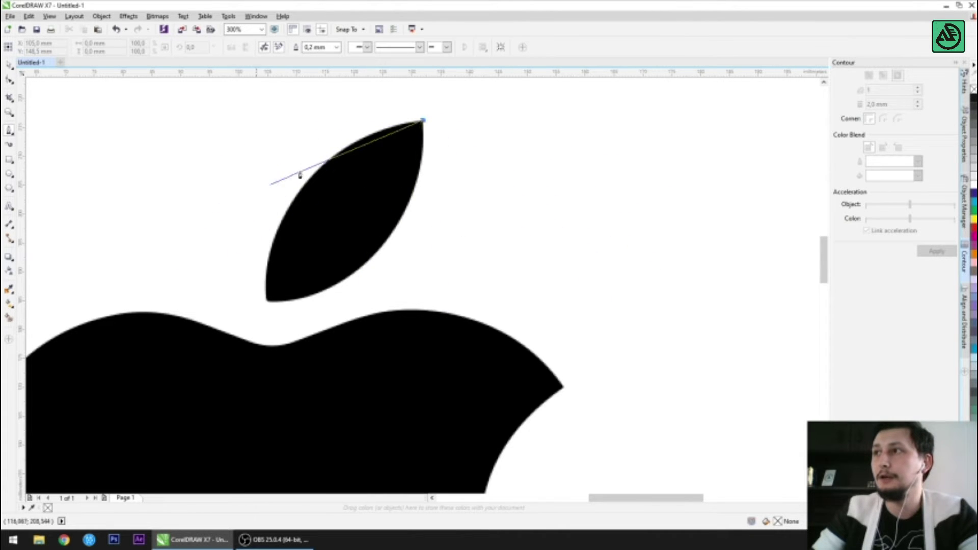
{"action": "scroll", "coordinate": [293, 162], "scroll_direction": "down", "scroll_amount": 2}
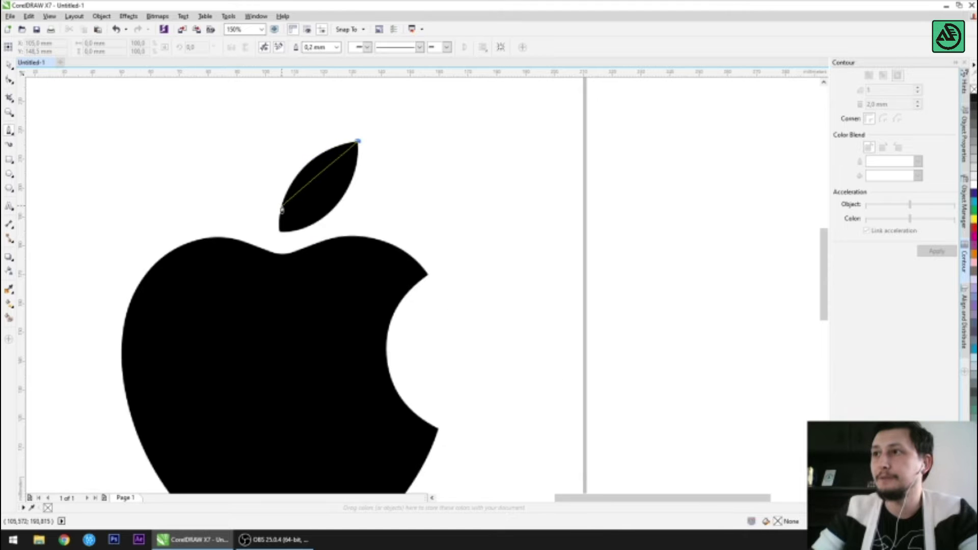
{"action": "scroll", "coordinate": [283, 205], "scroll_direction": "up", "scroll_amount": 2}
{"action": "scroll", "coordinate": [336, 225], "scroll_direction": "down", "scroll_amount": 2}
{"action": "scroll", "coordinate": [377, 145], "scroll_direction": "up", "scroll_amount": 2}
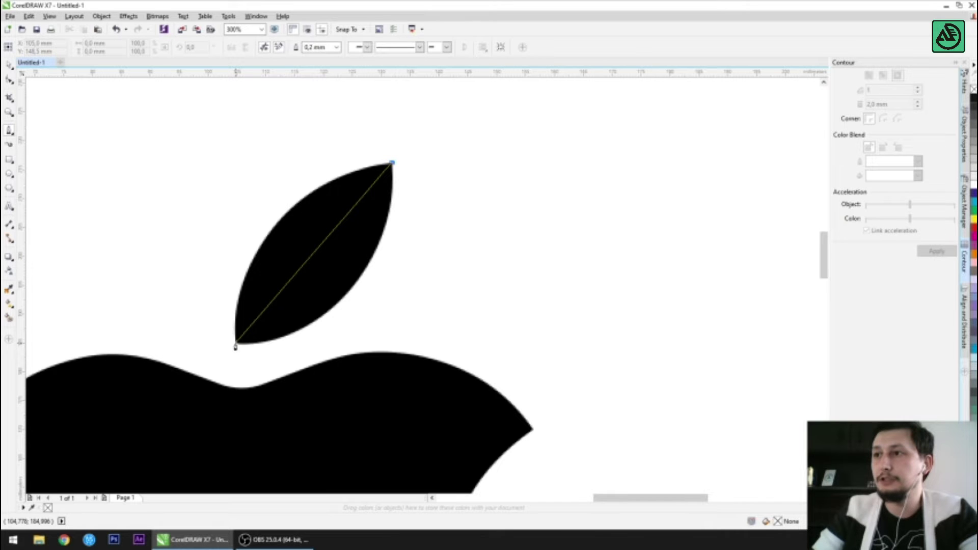
{"action": "left_click_drag", "start_coordinate": [236, 344], "coordinate": [231, 471]}
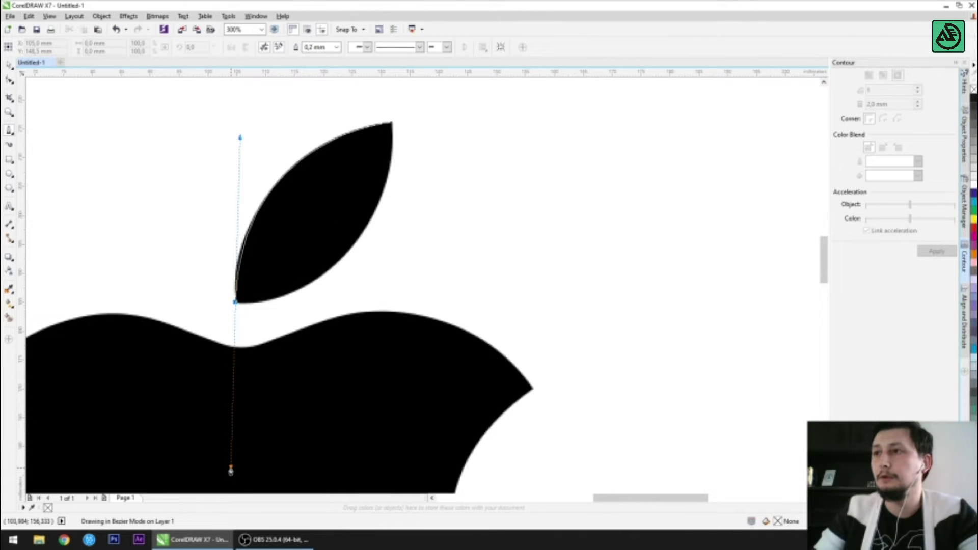
{"action": "left_click_drag", "start_coordinate": [231, 471], "coordinate": [231, 469]}
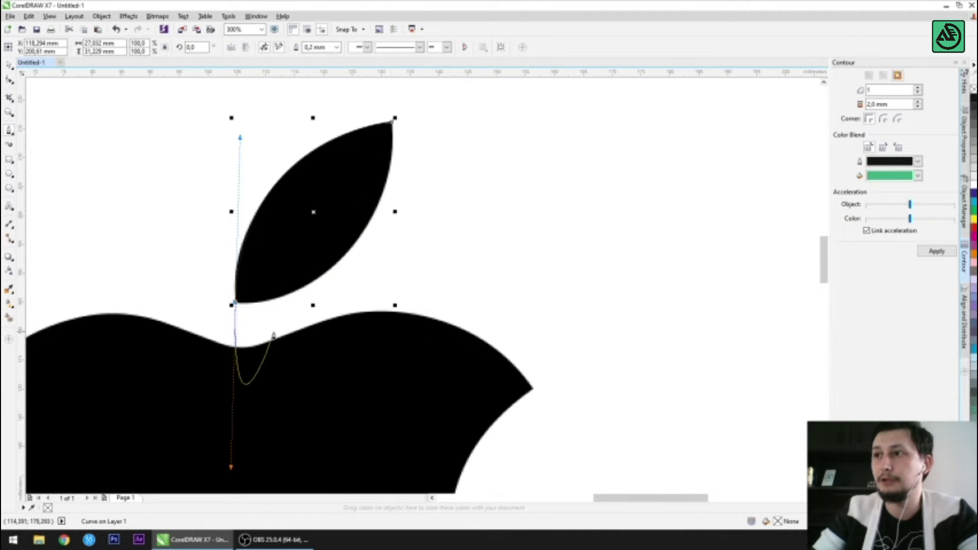
{"action": "left_click", "coordinate": [236, 304]}
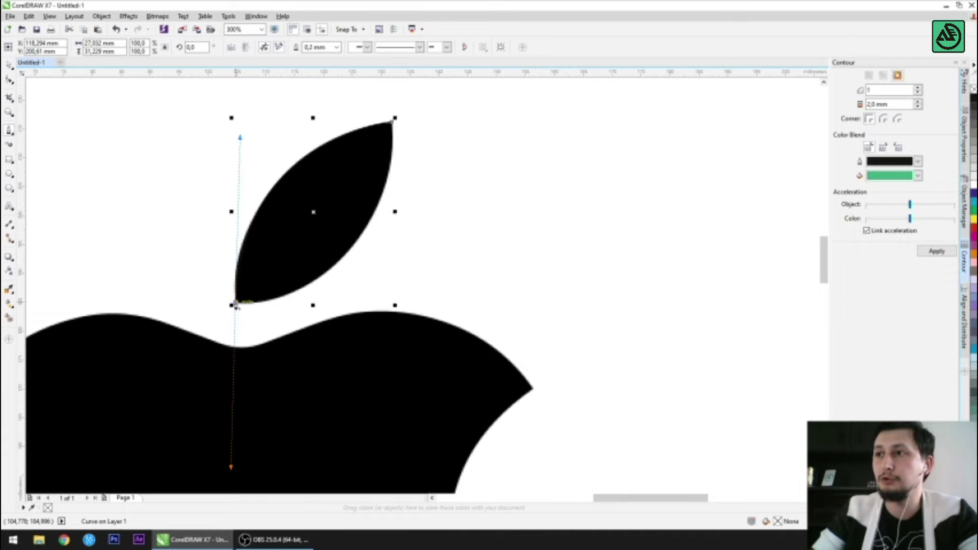
Close the leaf outline, about 27 by 31 mm, with a curve along its right edge back to the upper tip
{"action": "left_click_drag", "start_coordinate": [236, 306], "coordinate": [392, 122]}
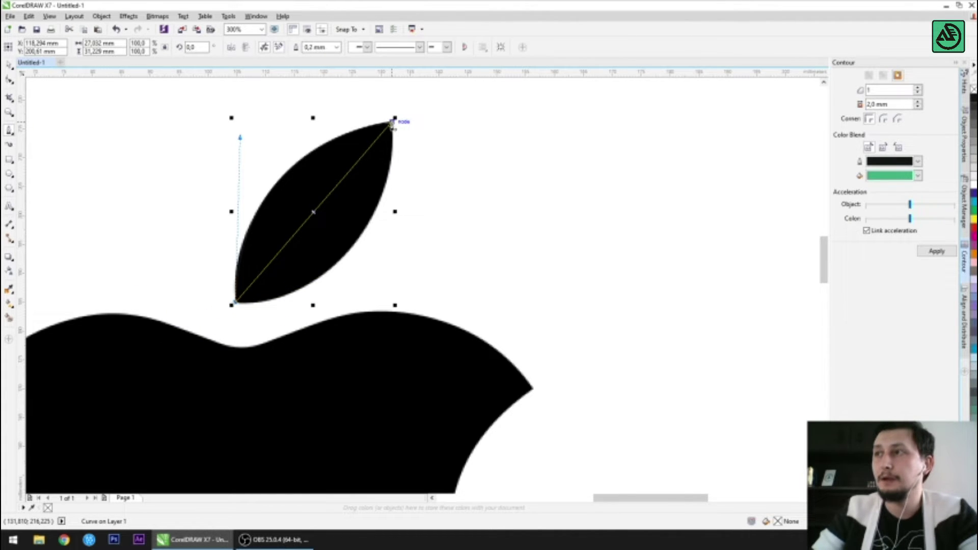
{"action": "left_click_drag", "start_coordinate": [392, 122], "coordinate": [390, 305]}
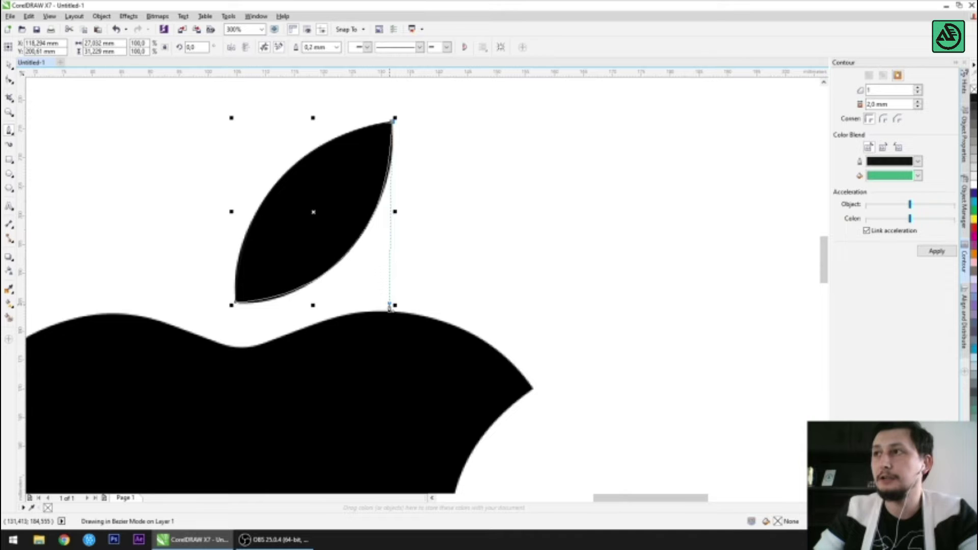
{"action": "left_click_drag", "start_coordinate": [390, 305], "coordinate": [390, 311]}
{"action": "scroll", "coordinate": [277, 159], "scroll_direction": "down", "scroll_amount": 1}
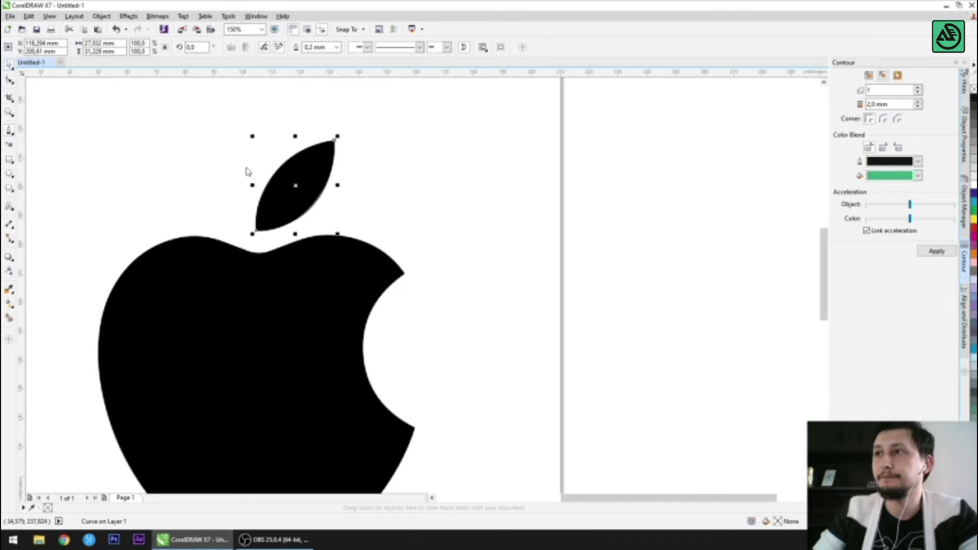
Move the traced leaf outline off the original, placing it just to the right of the bitmap leaf
{"action": "left_click", "coordinate": [236, 342]}
{"action": "left_click_drag", "start_coordinate": [316, 168], "coordinate": [406, 168]}
{"action": "key", "text": "ctrl+z"}
{"action": "left_click", "coordinate": [375, 189]}
{"action": "left_click_drag", "start_coordinate": [285, 173], "coordinate": [361, 173]}
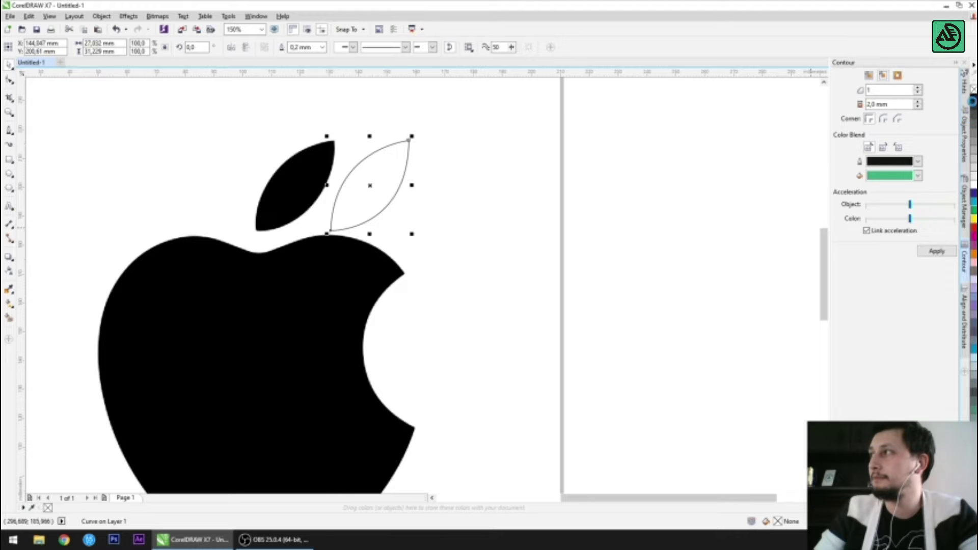
Fill the moved leaf with black and compare its edge closely with the bitmap leaf's edge
{"action": "left_click", "coordinate": [972, 100]}
{"action": "left_click", "coordinate": [973, 91]}
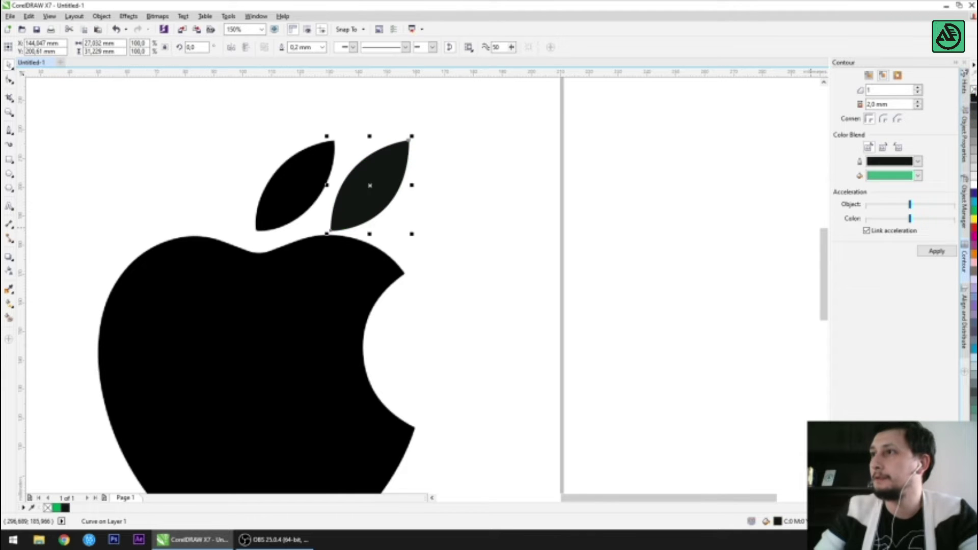
{"action": "left_click", "coordinate": [397, 113]}
{"action": "scroll", "coordinate": [340, 179], "scroll_direction": "up", "scroll_amount": 3}
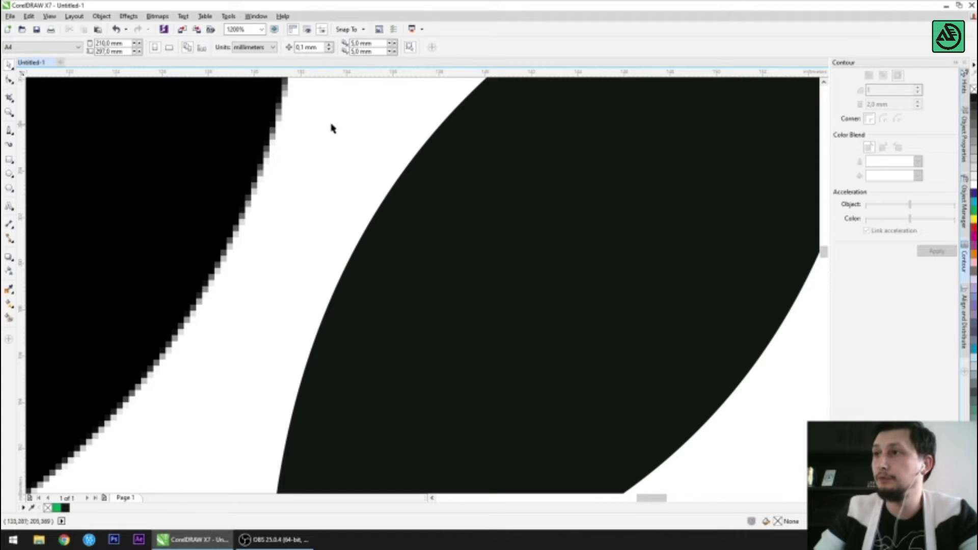
{"action": "scroll", "coordinate": [351, 219], "scroll_direction": "down", "scroll_amount": 1}
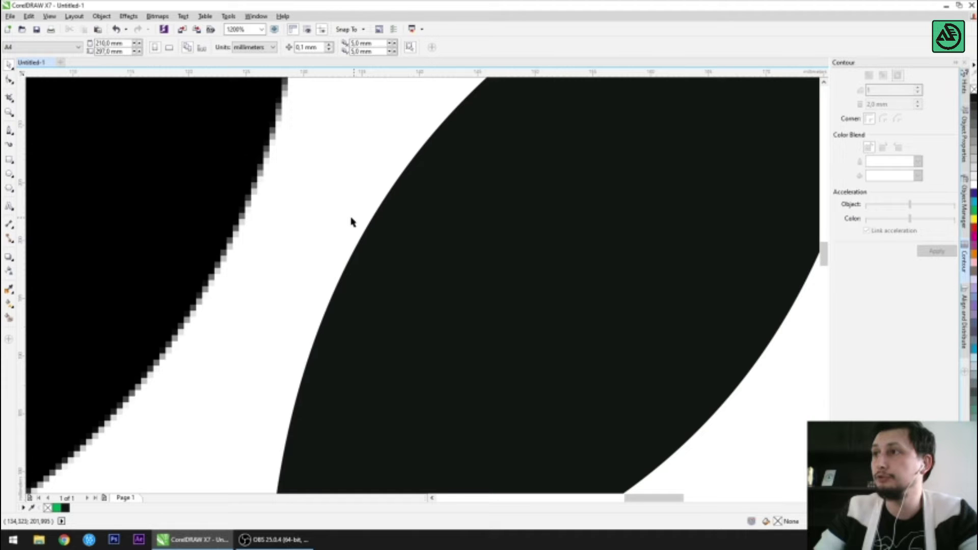
{"action": "scroll", "coordinate": [352, 221], "scroll_direction": "down", "scroll_amount": 5}
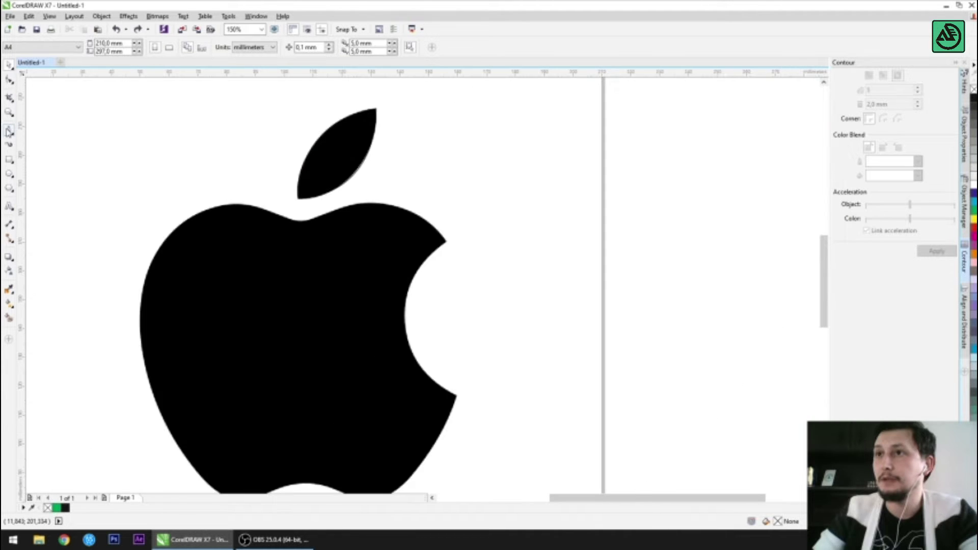
Start a Pen path at the bite's upper corner and curve it over the apple's right shoulder, about 45 mm across
{"action": "left_click", "coordinate": [10, 132]}
{"action": "left_click", "coordinate": [50, 164]}
{"action": "scroll", "coordinate": [451, 243], "scroll_direction": "up", "scroll_amount": 1}
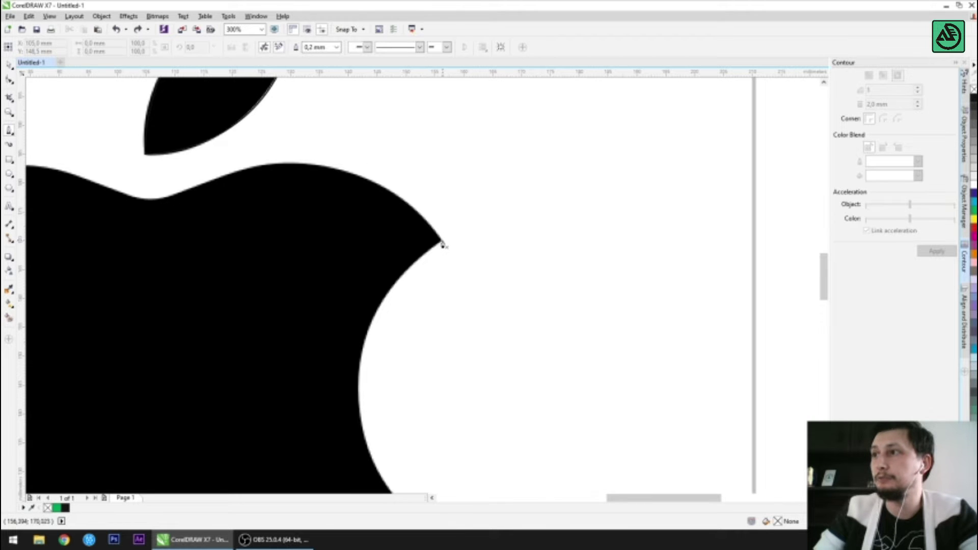
{"action": "mouse_move", "coordinate": [442, 242]}
{"action": "left_mouse_down"}
{"action": "mouse_move", "coordinate": [227, 166]}
{"action": "mouse_move", "coordinate": [203, 199]}
{"action": "mouse_move", "coordinate": [170, 197]}
{"action": "mouse_move", "coordinate": [183, 192]}
{"action": "mouse_move", "coordinate": [106, 219]}
{"action": "mouse_move", "coordinate": [41, 270]}
{"action": "mouse_move", "coordinate": [90, 275]}
{"action": "left_mouse_up"}
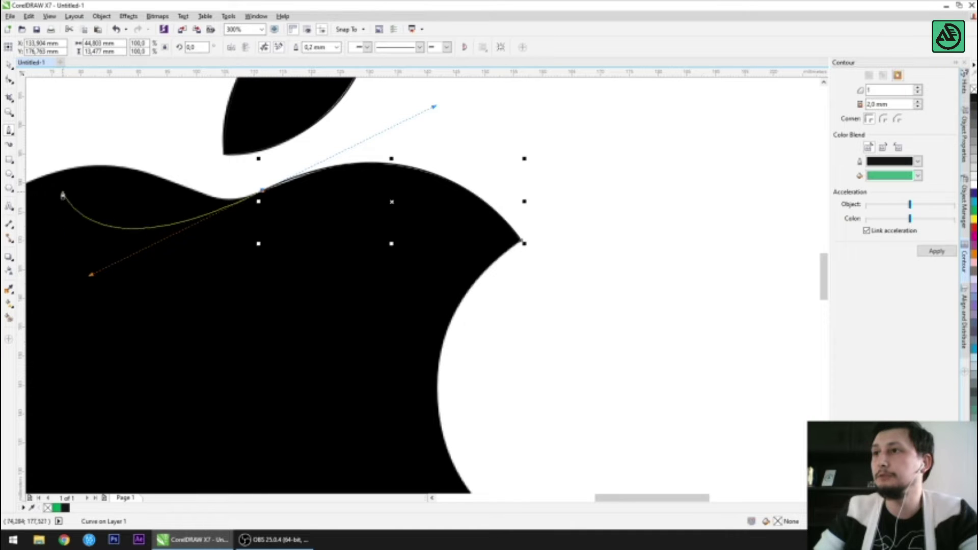
Remove the last node's outgoing handle and curve the path through the dip at the apple's top
{"action": "left_click", "coordinate": [263, 192], "text": "alt"}
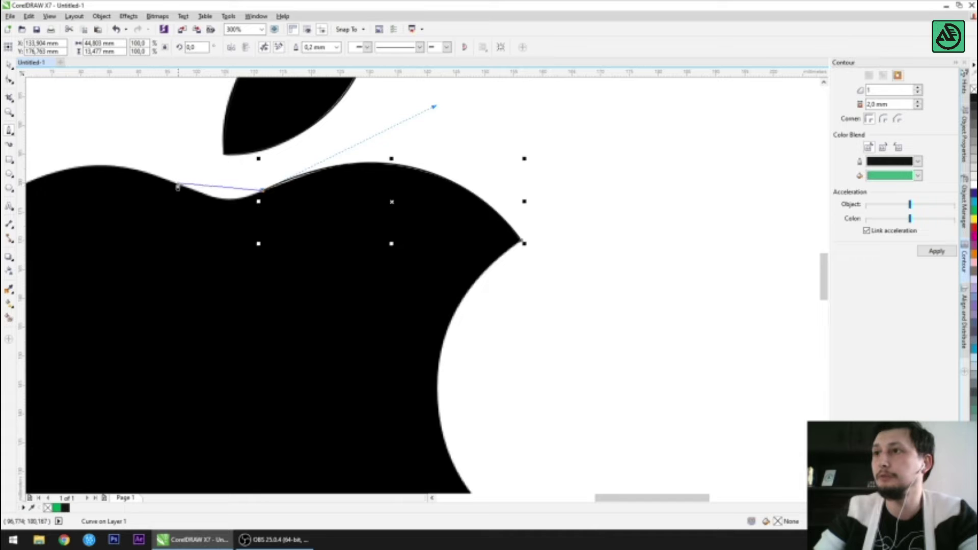
{"action": "left_click_drag", "start_coordinate": [175, 185], "coordinate": [127, 156]}
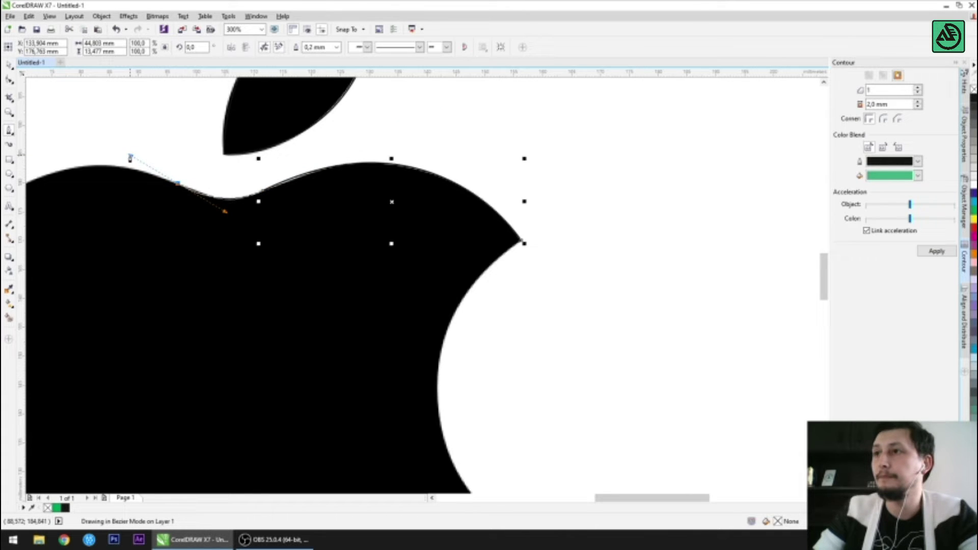
{"action": "left_click_drag", "start_coordinate": [130, 158], "coordinate": [130, 156]}
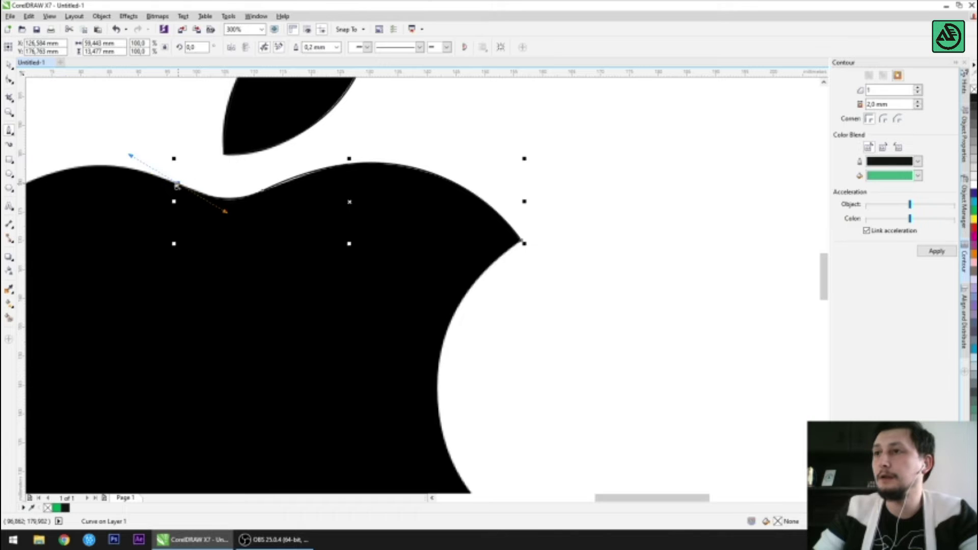
Extend the apple path with a curve over the left shoulder to a node on the upper part of the left edge
{"action": "scroll", "coordinate": [518, 240], "scroll_direction": "down", "scroll_amount": 1}
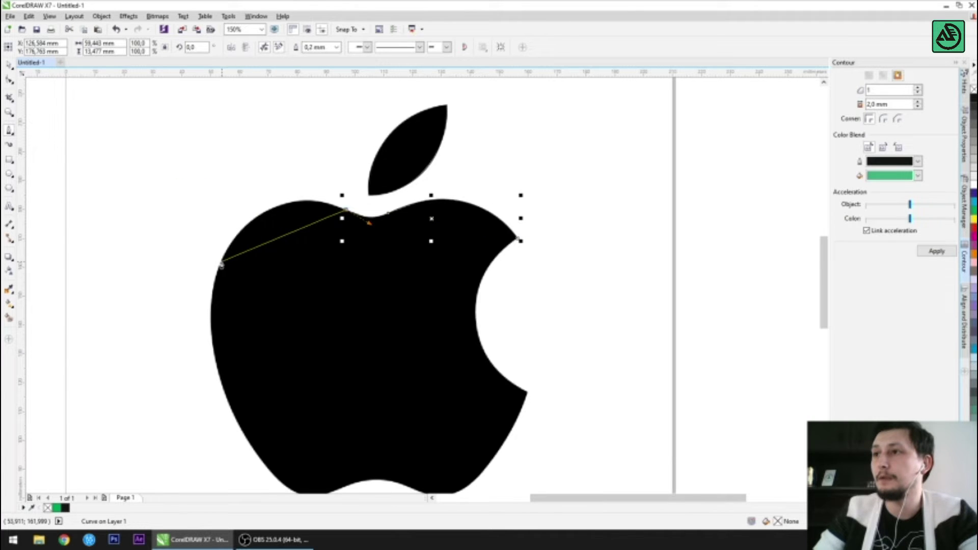
{"action": "scroll", "coordinate": [290, 331], "scroll_direction": "down", "scroll_amount": 1}
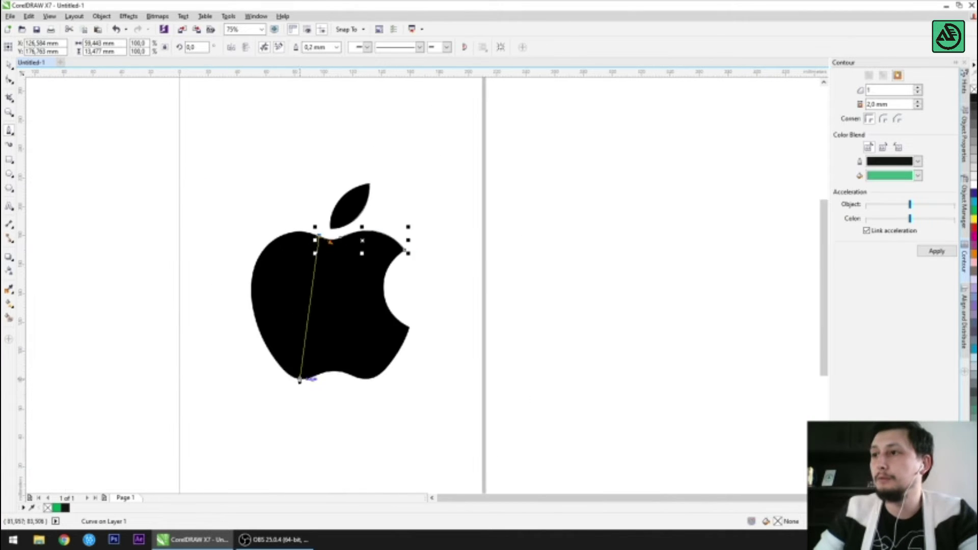
{"action": "scroll", "coordinate": [306, 233], "scroll_direction": "up", "scroll_amount": 1}
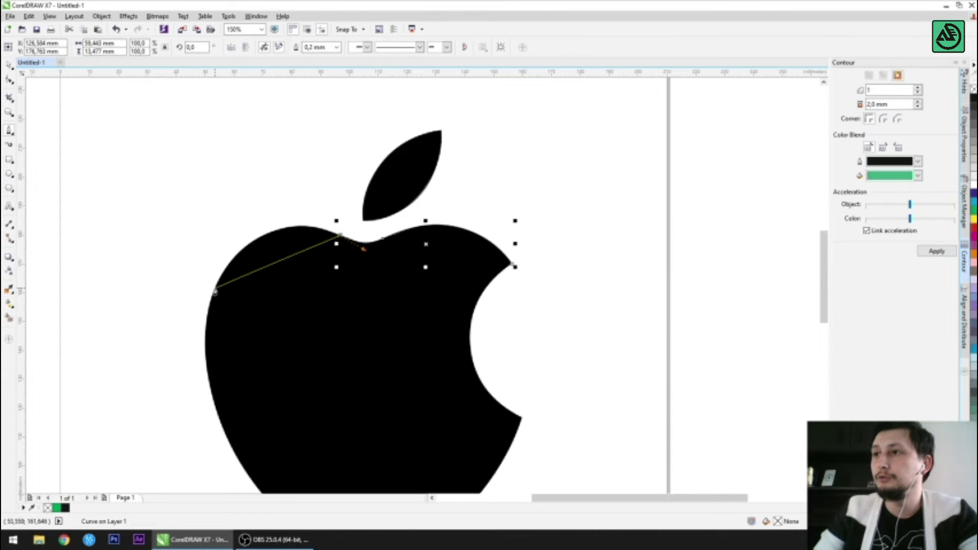
{"action": "left_click_drag", "start_coordinate": [214, 290], "coordinate": [169, 386]}
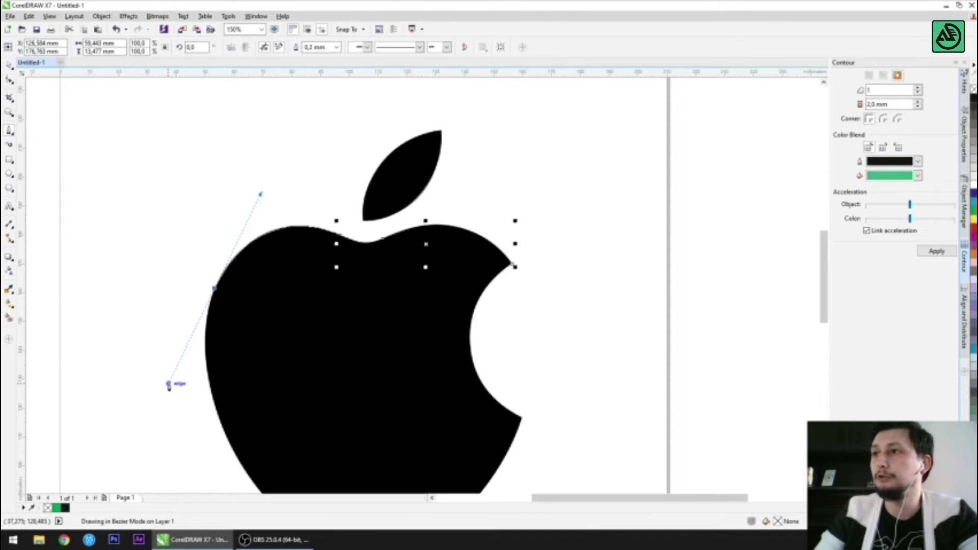
{"action": "left_click_drag", "start_coordinate": [169, 384], "coordinate": [168, 382]}
Remove the shoulder node's outgoing handle and curve the path down the apple's left side to near its base
{"action": "scroll", "coordinate": [181, 271], "scroll_direction": "down", "scroll_amount": 1}
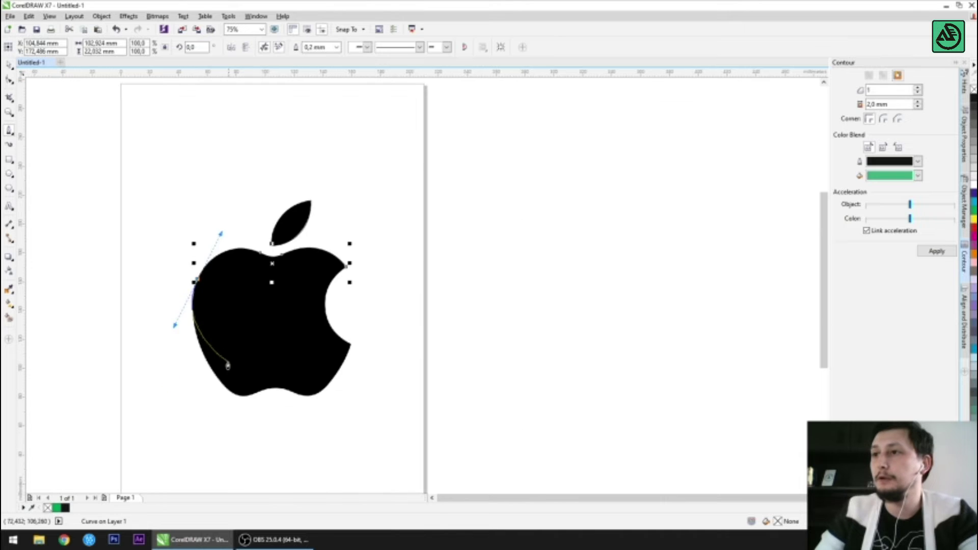
{"action": "scroll", "coordinate": [222, 382], "scroll_direction": "up", "scroll_amount": 1}
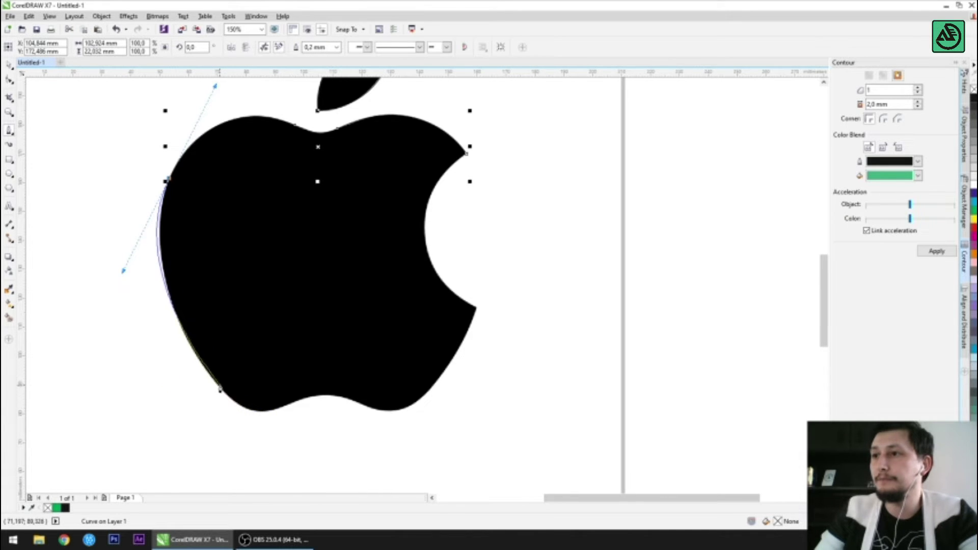
{"action": "left_click", "coordinate": [170, 182]}
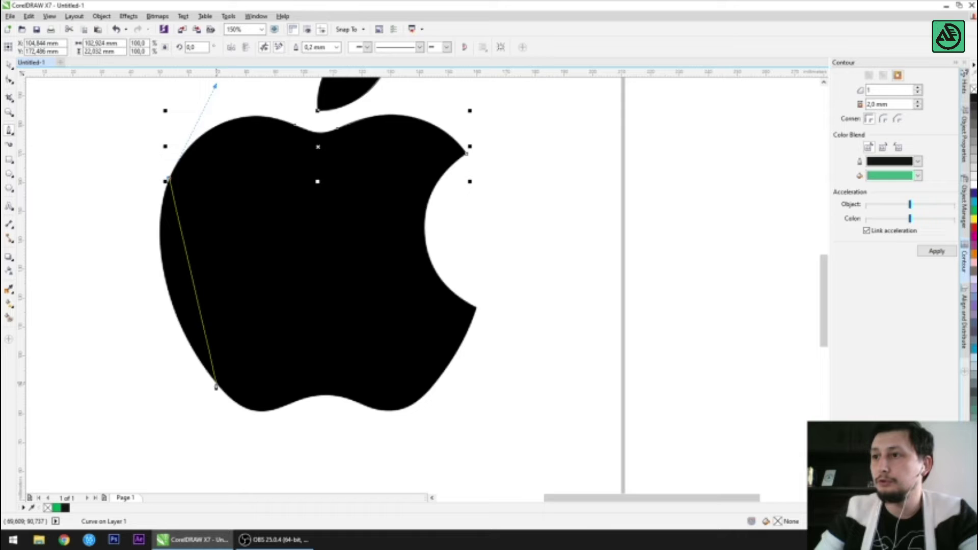
{"action": "left_click_drag", "start_coordinate": [216, 383], "coordinate": [302, 453]}
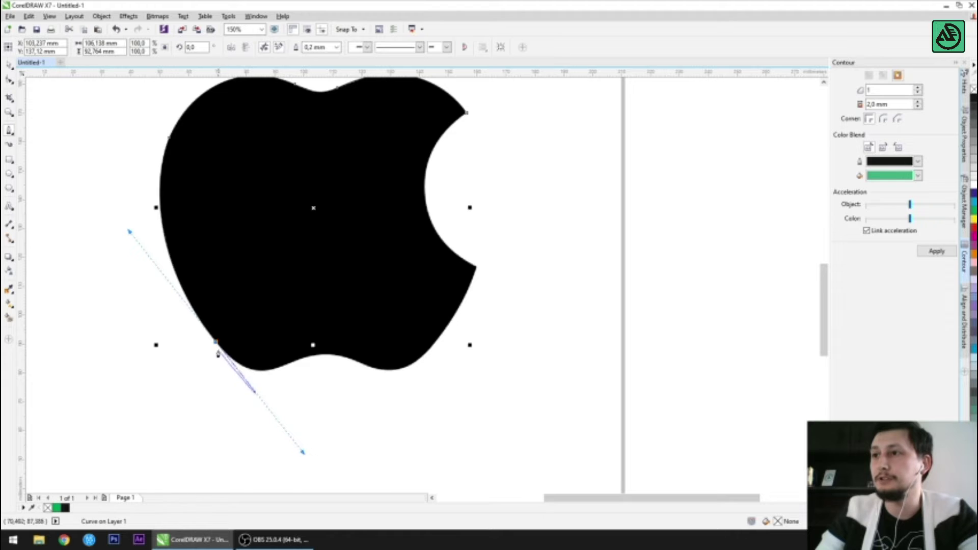
Remove the outgoing handle near the lower-left edge, then curve the path around the left base lobe and through the bottom dip
{"action": "left_click", "coordinate": [217, 341]}
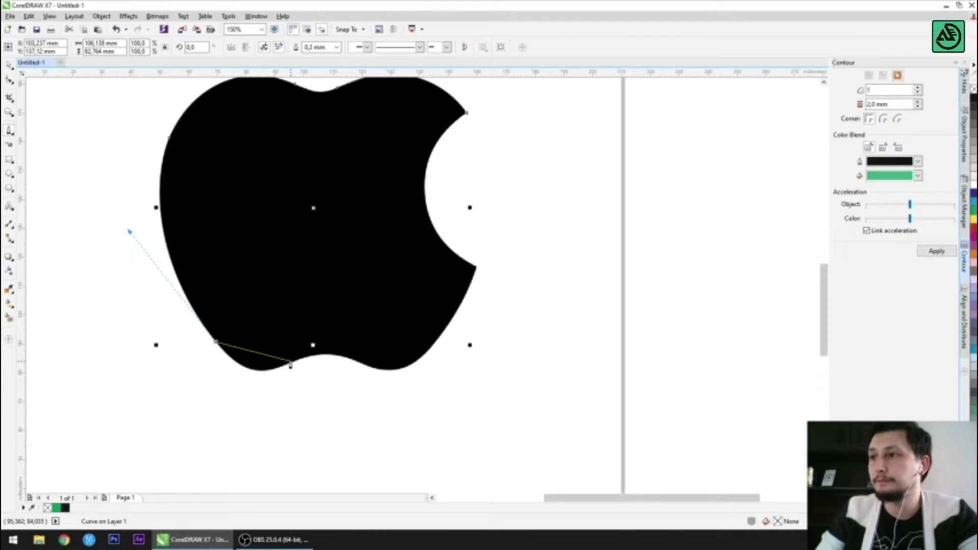
{"action": "left_click_drag", "start_coordinate": [291, 363], "coordinate": [336, 342]}
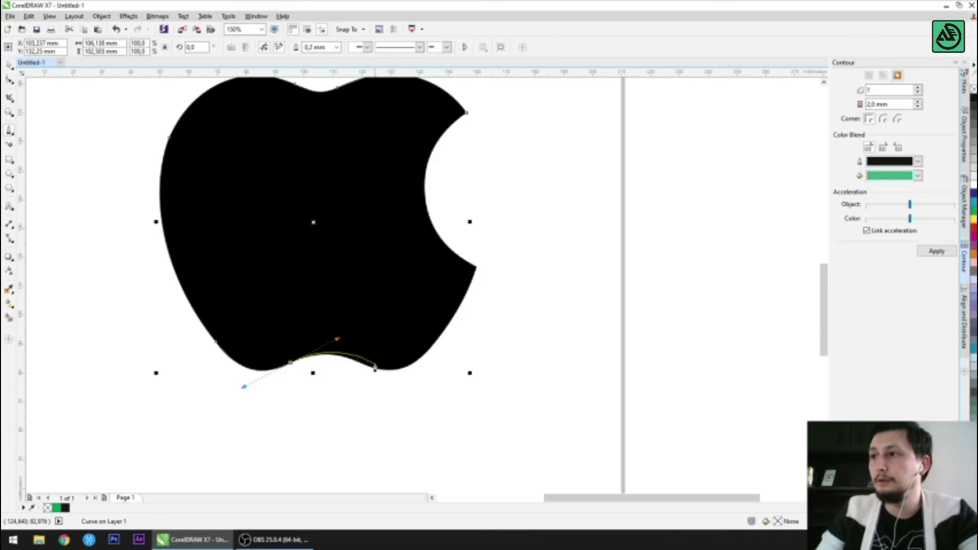
{"action": "left_click_drag", "start_coordinate": [383, 371], "coordinate": [389, 375]}
{"action": "key", "text": "ctrl+z"}
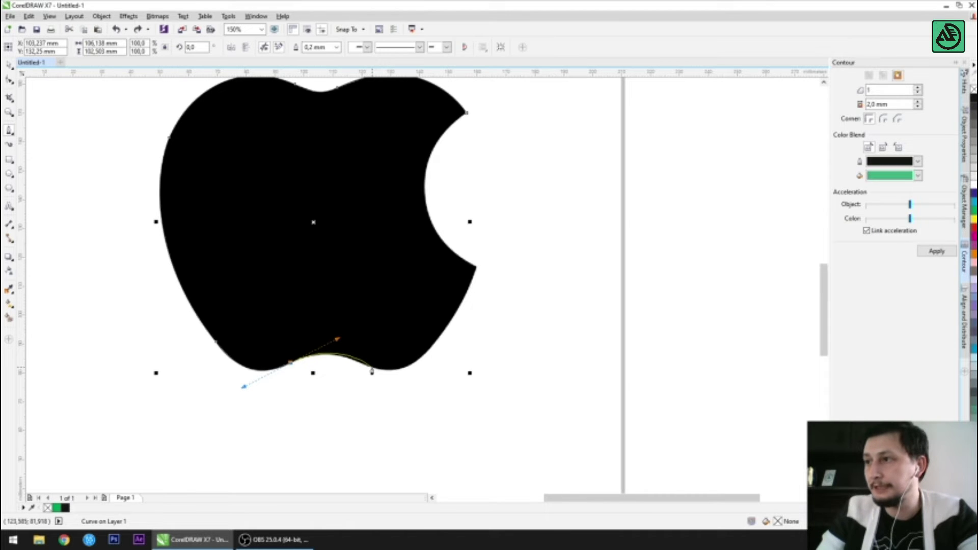
{"action": "left_click_drag", "start_coordinate": [372, 371], "coordinate": [384, 369]}
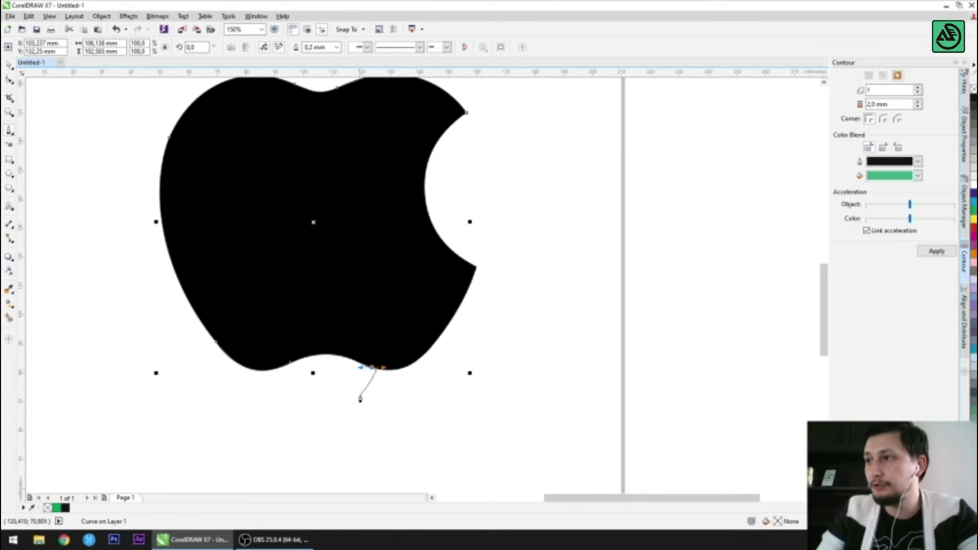
Curve the path around the right base lobe up to the bite's lower corner and remove that node's outgoing handle
{"action": "scroll", "coordinate": [402, 386], "scroll_direction": "up", "scroll_amount": 2}
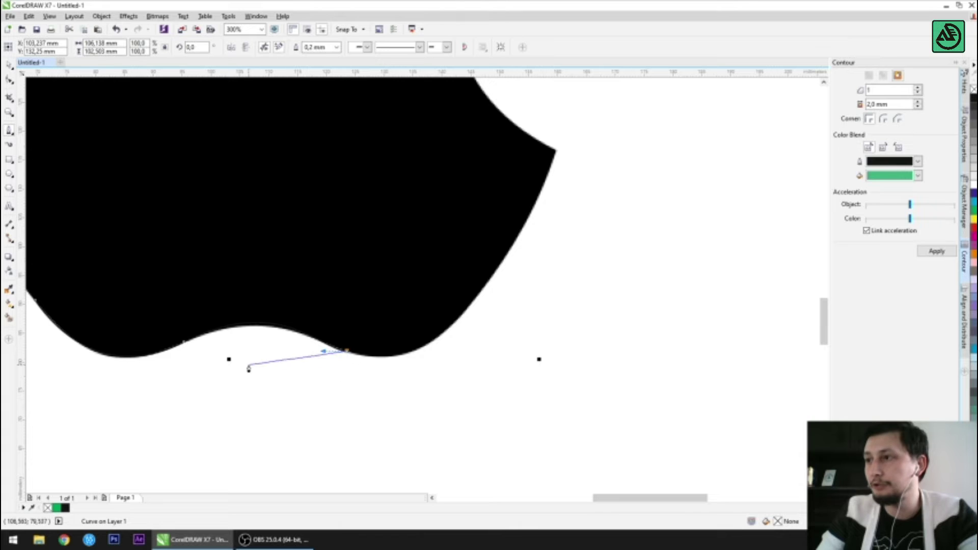
{"action": "scroll", "coordinate": [496, 234], "scroll_direction": "down", "scroll_amount": 2}
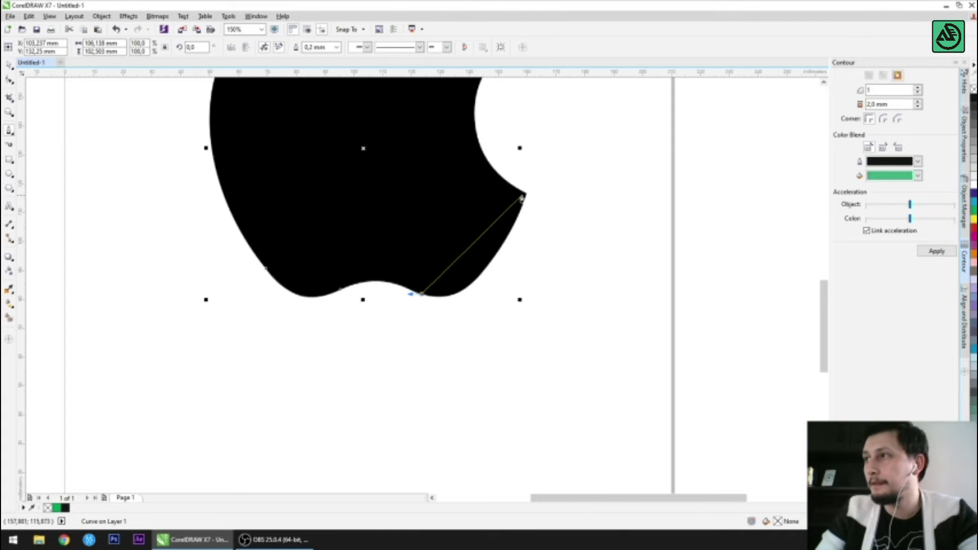
{"action": "left_click_drag", "start_coordinate": [527, 197], "coordinate": [575, 103]}
{"action": "left_click", "coordinate": [527, 235], "text": "alt"}
{"action": "scroll", "coordinate": [429, 274], "scroll_direction": "down", "scroll_amount": 1}
{"action": "scroll", "coordinate": [467, 172], "scroll_direction": "up", "scroll_amount": 1}
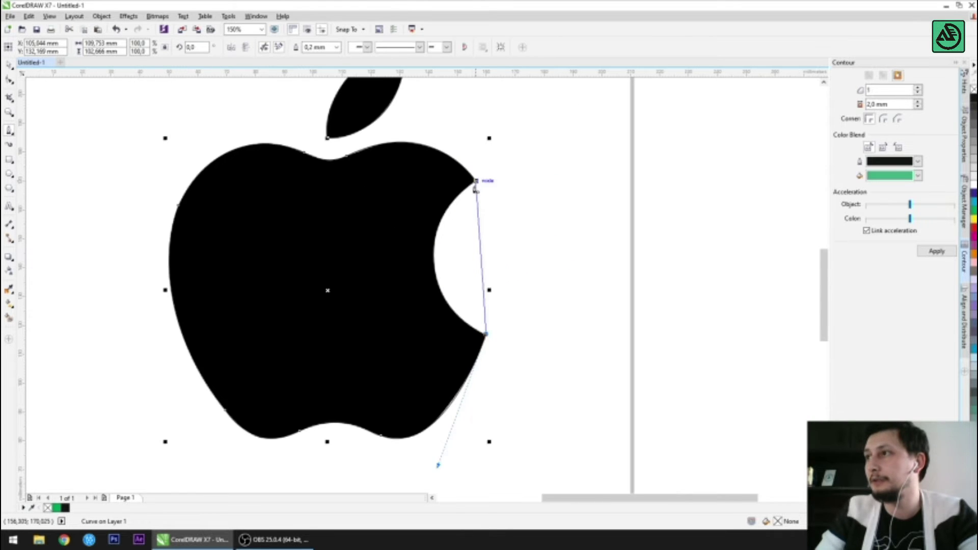
Curve the path along the bite through a node at its middle and close it at the starting node
{"action": "left_click_drag", "start_coordinate": [475, 183], "coordinate": [377, 264]}
{"action": "key", "text": "ctrl+z"}
{"action": "left_click", "coordinate": [485, 336]}
{"action": "left_click_drag", "start_coordinate": [433, 265], "coordinate": [431, 206]}
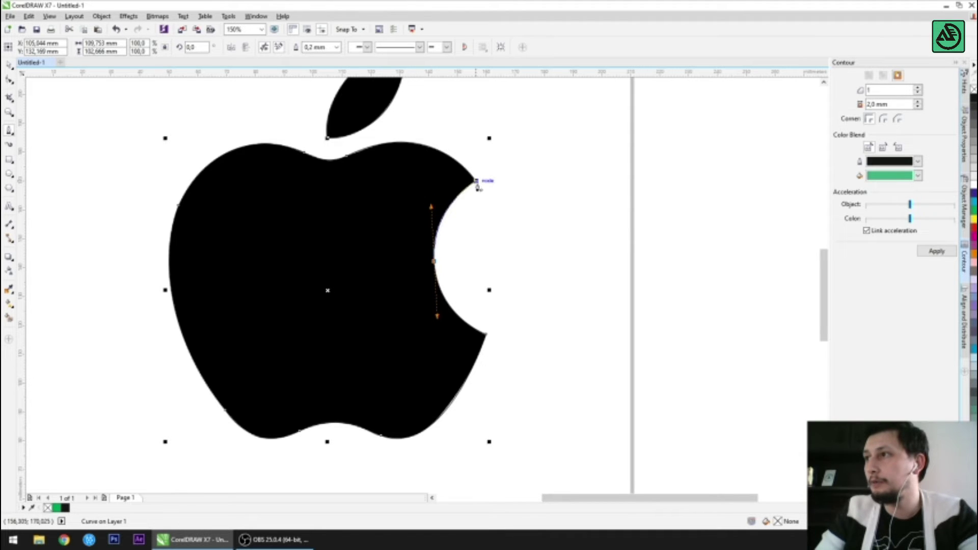
{"action": "left_click", "coordinate": [476, 183]}
Move the traced apple and leaf curves together about 155 mm left, off the bitmap
{"action": "scroll", "coordinate": [389, 217], "scroll_direction": "down", "scroll_amount": 1}
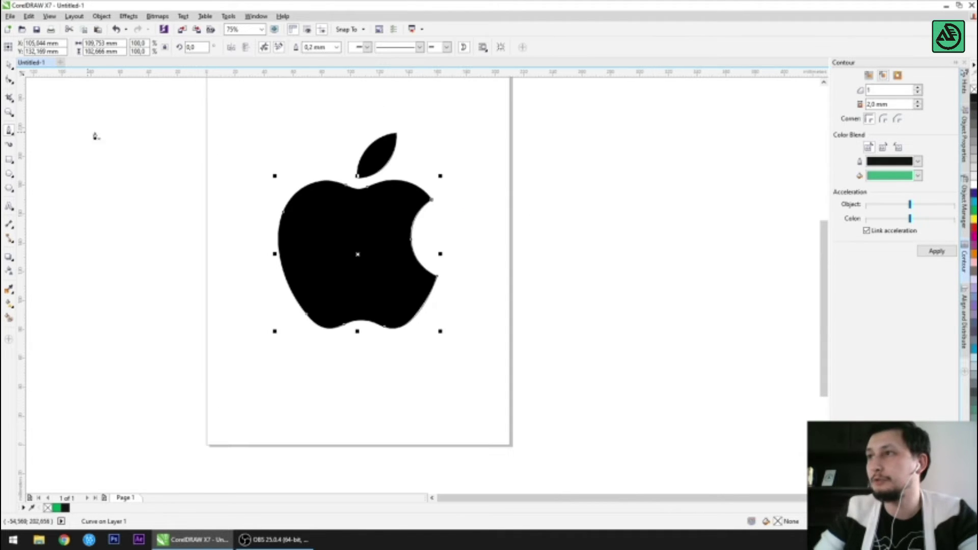
{"action": "left_click", "coordinate": [11, 65]}
{"action": "left_click", "coordinate": [157, 205]}
{"action": "left_click", "coordinate": [338, 222]}
{"action": "left_click", "coordinate": [371, 157], "text": "shift"}
{"action": "left_click_drag", "start_coordinate": [379, 161], "coordinate": [158, 162]}
{"action": "left_click", "coordinate": [109, 135]}
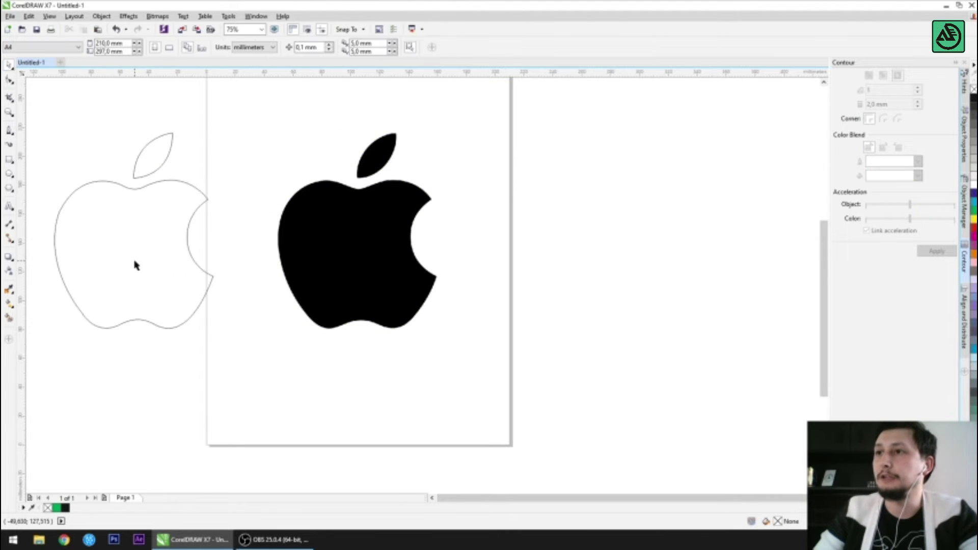
{"action": "left_click", "coordinate": [127, 249]}
{"action": "left_click", "coordinate": [128, 140]}
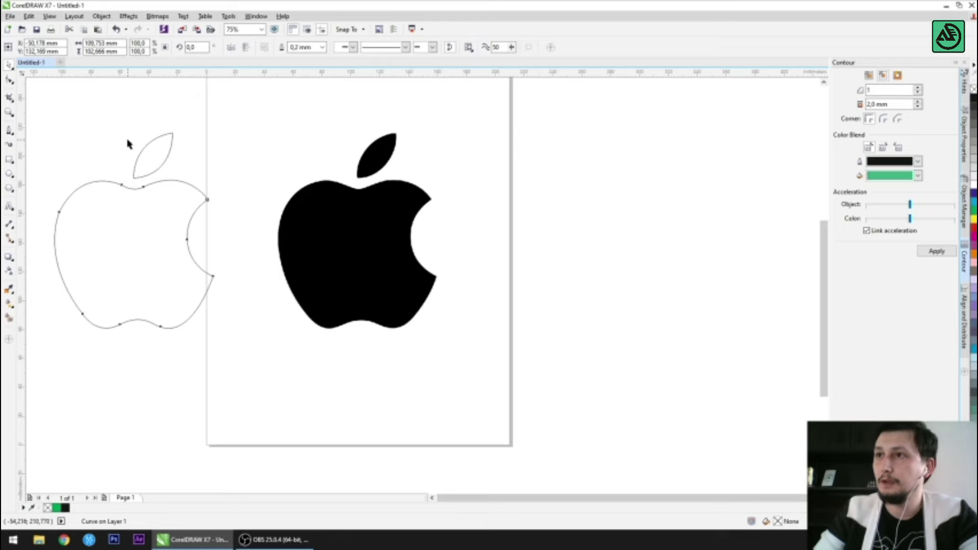
{"action": "scroll", "coordinate": [59, 209], "scroll_direction": "up", "scroll_amount": 1}
{"action": "scroll", "coordinate": [59, 213], "scroll_direction": "up", "scroll_amount": 2}
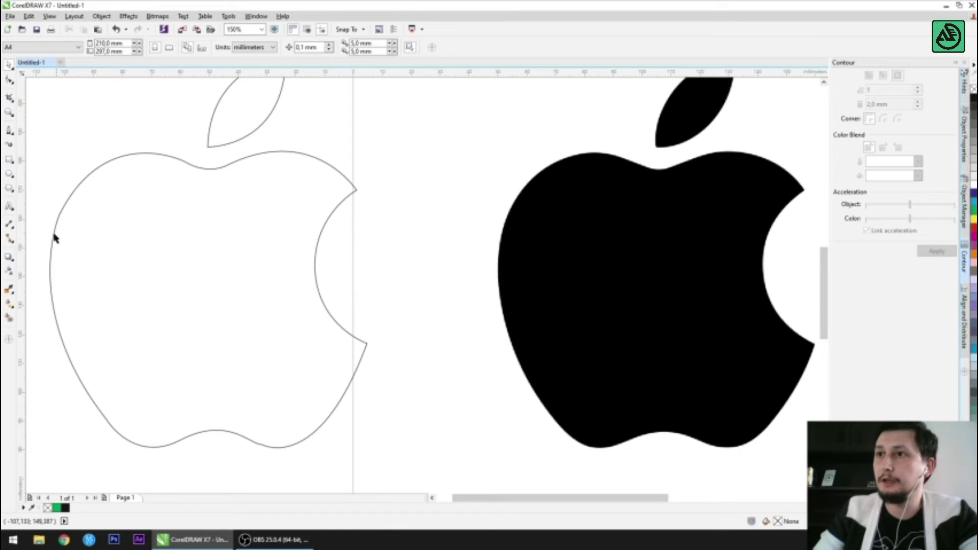
{"action": "left_click", "coordinate": [9, 81]}
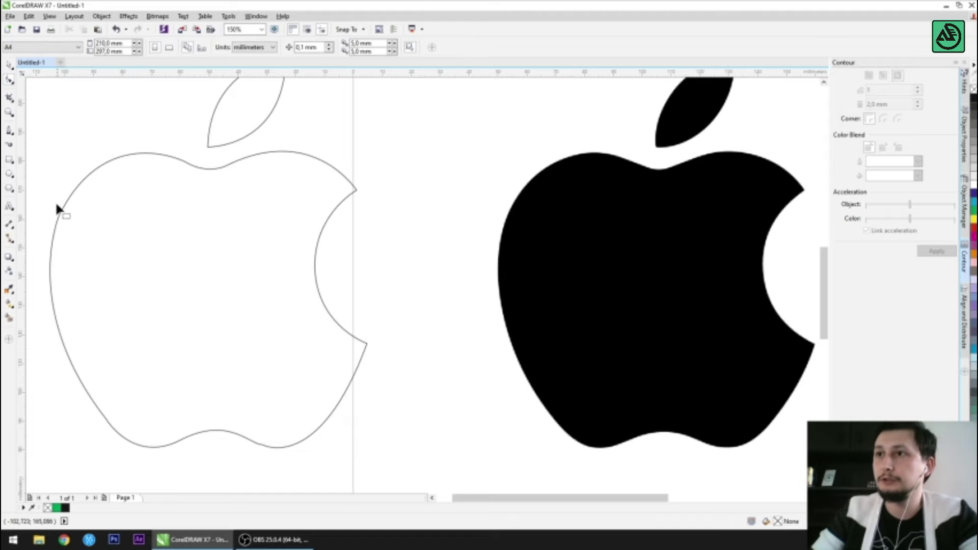
{"action": "left_click", "coordinate": [61, 220]}
{"action": "key", "text": "ctrl+z"}
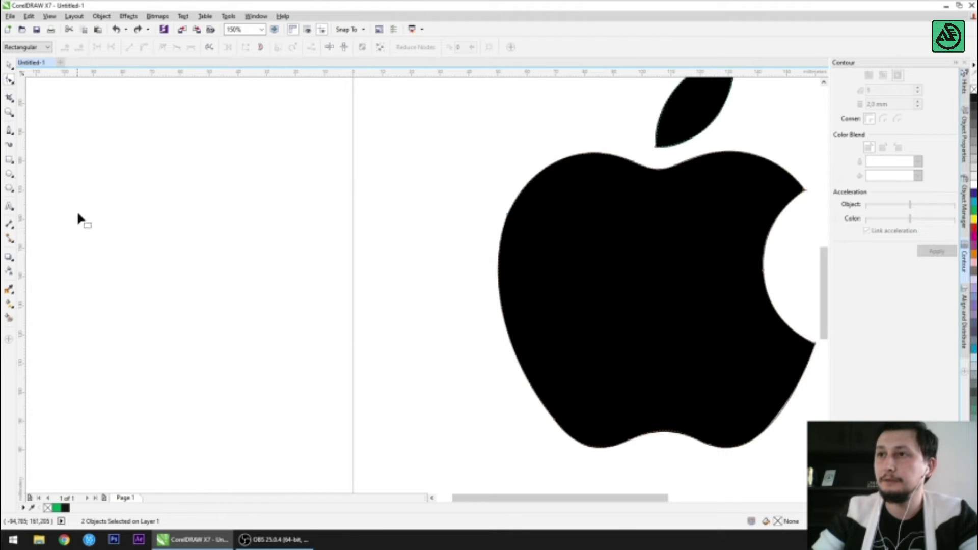
{"action": "scroll", "coordinate": [264, 215], "scroll_direction": "down", "scroll_amount": 1}
{"action": "left_click", "coordinate": [9, 65]}
{"action": "left_click_drag", "start_coordinate": [109, 150], "coordinate": [153, 172]}
{"action": "left_click", "coordinate": [384, 214]}
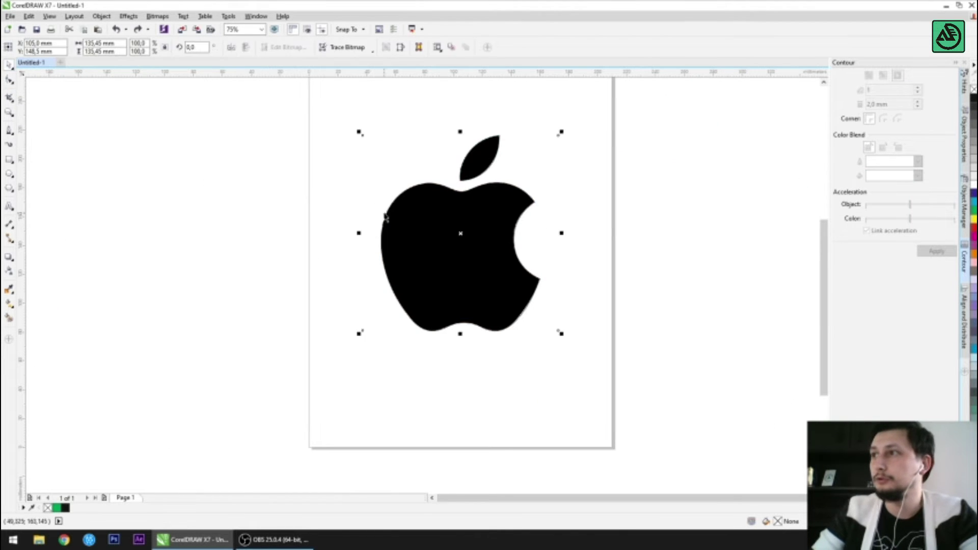
{"action": "left_click", "coordinate": [443, 198]}
{"action": "left_click_drag", "start_coordinate": [429, 217], "coordinate": [427, 215]}
{"action": "left_click", "coordinate": [362, 189]}
{"action": "key", "text": "ctrl+z"}
Select the traced apple and leaf curves and move them together about 154 mm left of the bitmap
{"action": "left_click", "coordinate": [452, 209]}
{"action": "left_click", "coordinate": [472, 160], "text": "shift"}
{"action": "left_click_drag", "start_coordinate": [490, 161], "coordinate": [266, 163]}
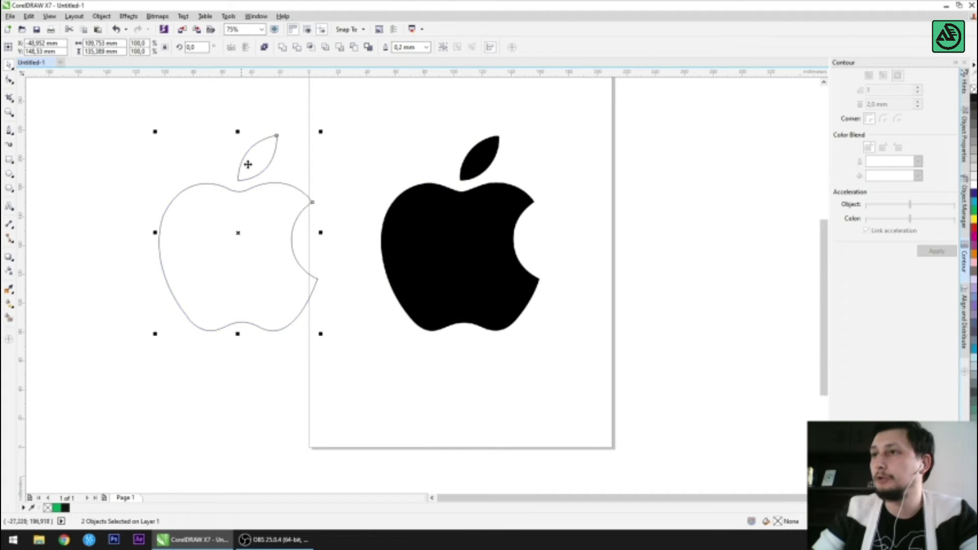
{"action": "left_click", "coordinate": [81, 144]}
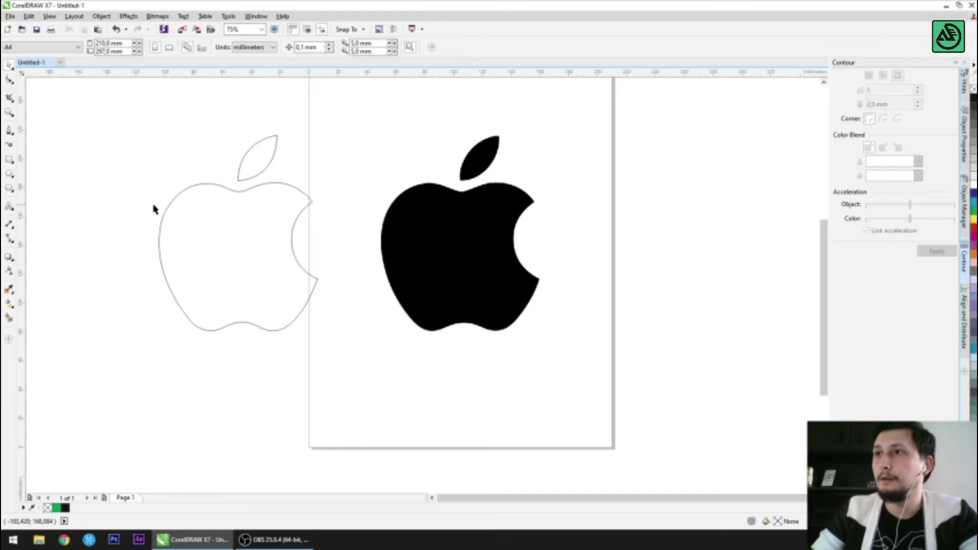
Smooth the apple outline's left shoulder by adding a node on each side of the kinked node and deleting the kinked node
{"action": "left_click", "coordinate": [196, 208]}
{"action": "key", "text": "F10"}
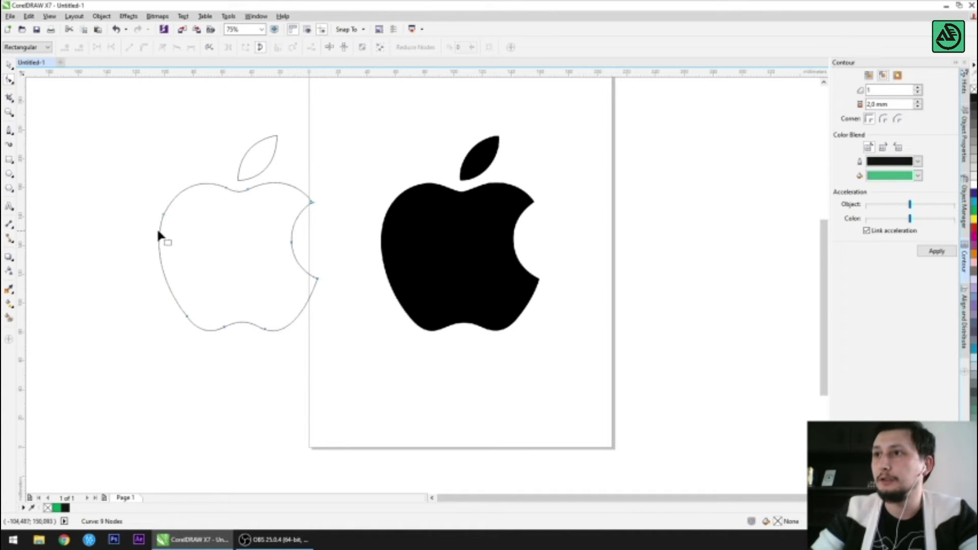
{"action": "scroll", "coordinate": [163, 218], "scroll_direction": "up", "scroll_amount": 3}
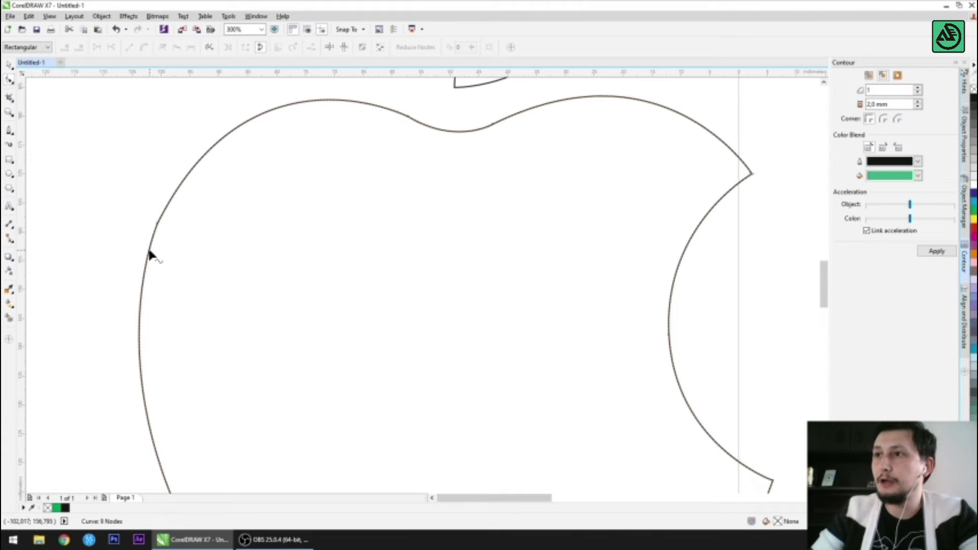
{"action": "double_click", "coordinate": [150, 253]}
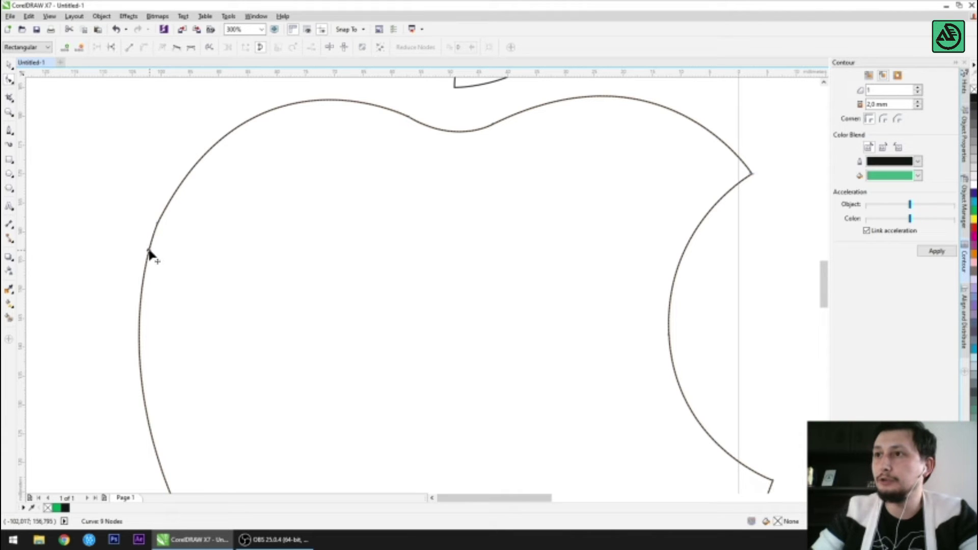
{"action": "double_click", "coordinate": [170, 200]}
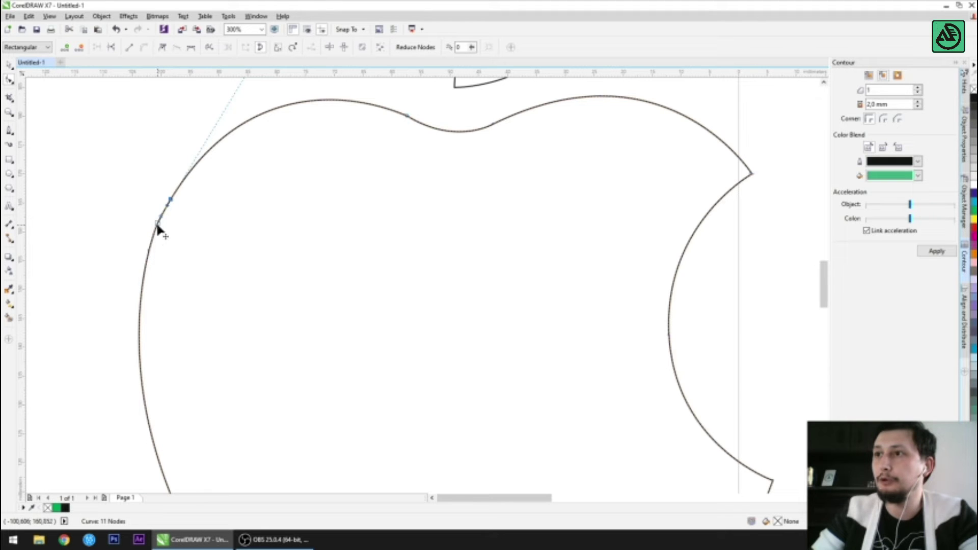
{"action": "key", "text": "Delete"}
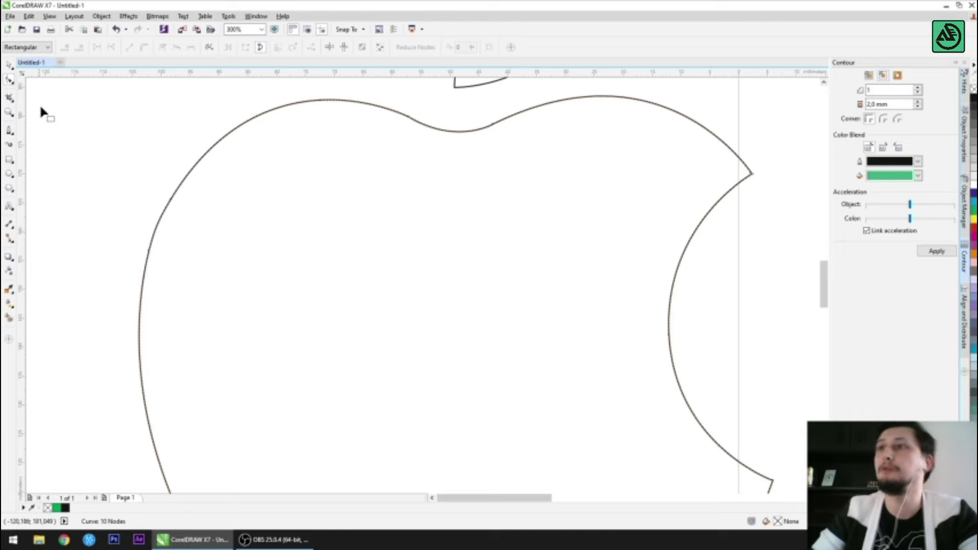
{"action": "left_click", "coordinate": [9, 66]}
{"action": "left_click", "coordinate": [85, 161]}
Fill the apple and leaf outlines with black
{"action": "scroll", "coordinate": [218, 197], "scroll_direction": "down", "scroll_amount": 2}
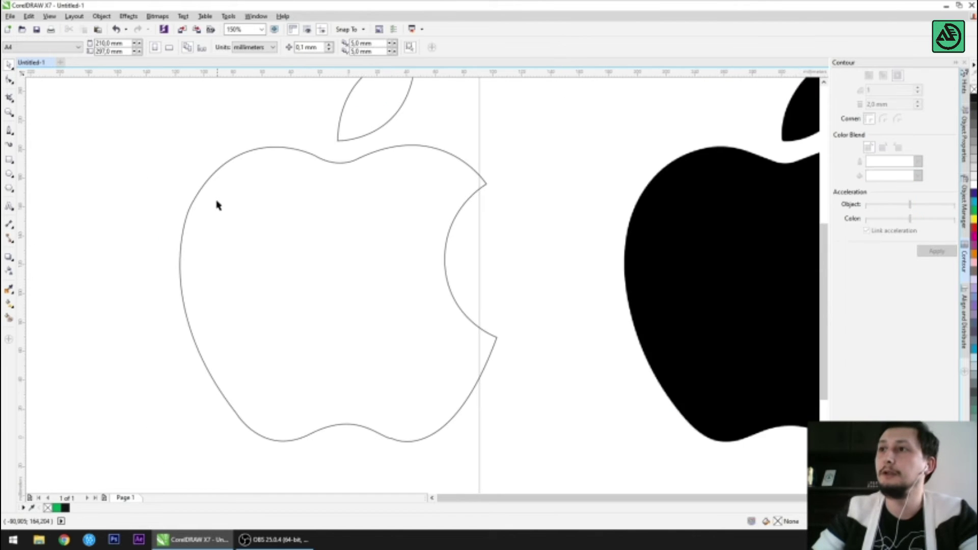
{"action": "left_click_drag", "start_coordinate": [157, 120], "coordinate": [397, 364]}
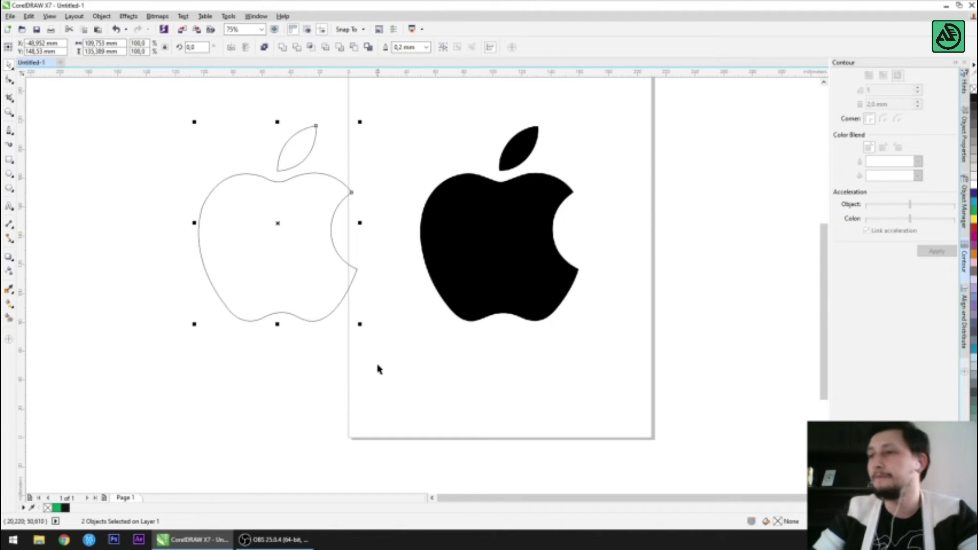
{"action": "left_click", "coordinate": [65, 508]}
{"action": "left_click", "coordinate": [204, 371]}
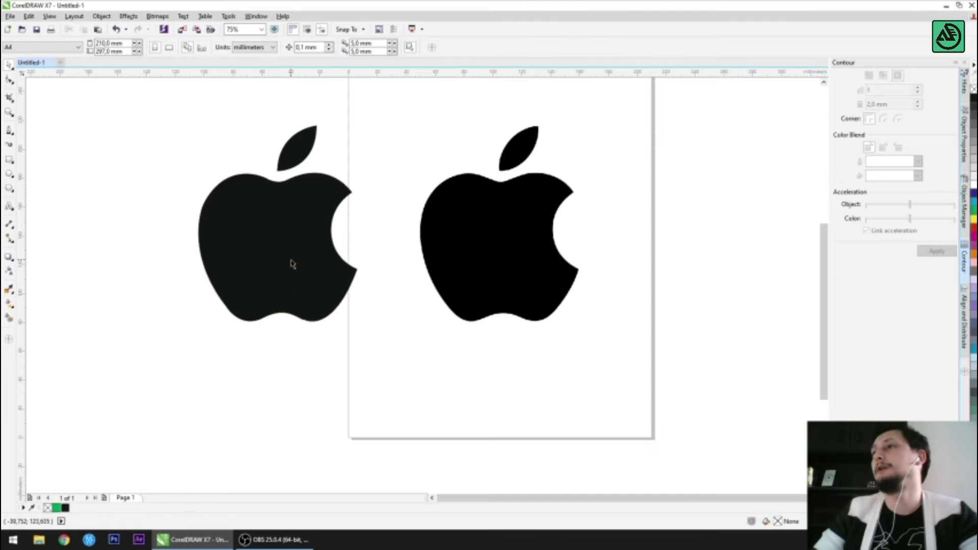
Compare the filled vector logo's edges with the bitmap logo side by side, and place the vector logo left of the page
{"action": "left_click_drag", "start_coordinate": [160, 110], "coordinate": [407, 403]}
{"action": "left_click_drag", "start_coordinate": [305, 278], "coordinate": [372, 278]}
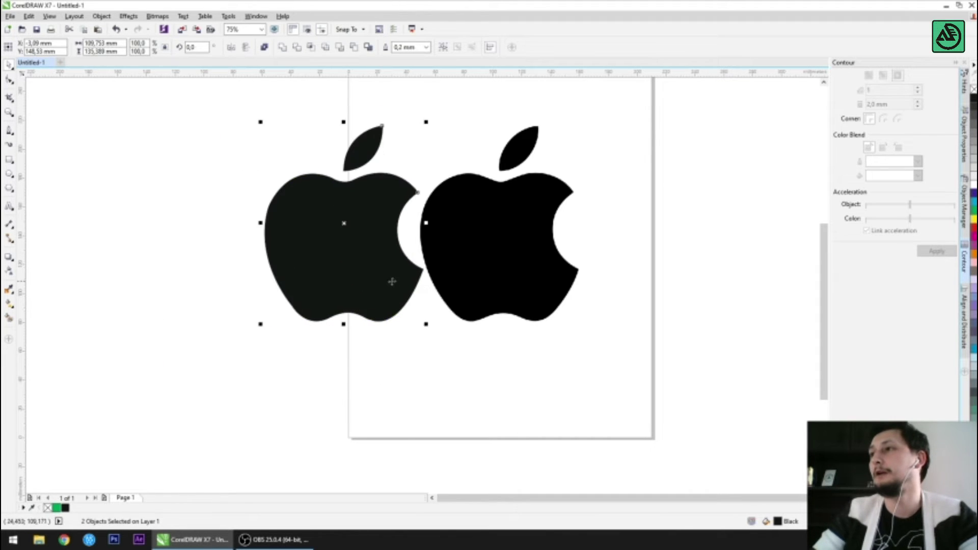
{"action": "scroll", "coordinate": [473, 270], "scroll_direction": "up", "scroll_amount": 2}
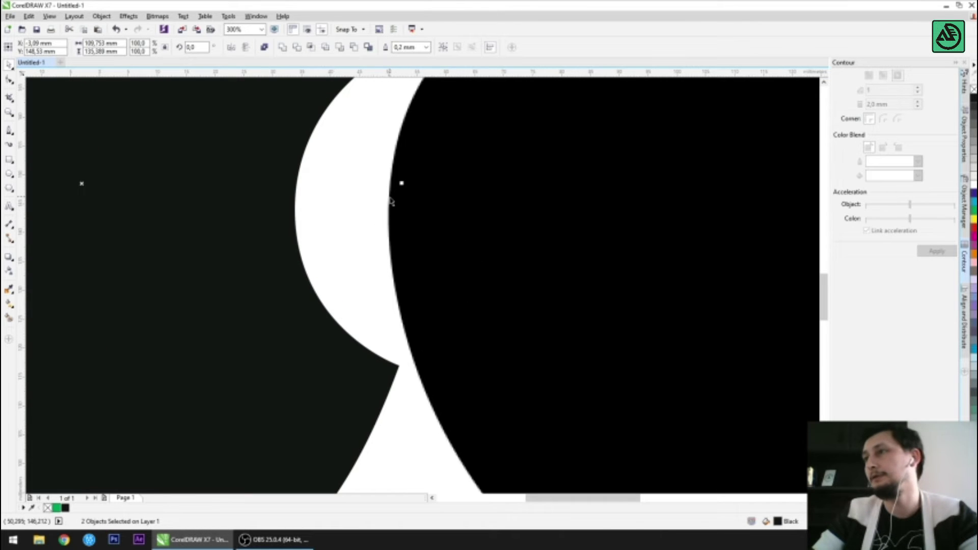
{"action": "scroll", "coordinate": [321, 254], "scroll_direction": "down", "scroll_amount": 3}
{"action": "left_click_drag", "start_coordinate": [328, 248], "coordinate": [274, 249]}
{"action": "left_click", "coordinate": [249, 338]}
{"action": "left_click_drag", "start_coordinate": [201, 171], "coordinate": [313, 338]}
{"action": "left_click", "coordinate": [282, 331]}
{"action": "left_click_drag", "start_coordinate": [178, 143], "coordinate": [302, 378]}
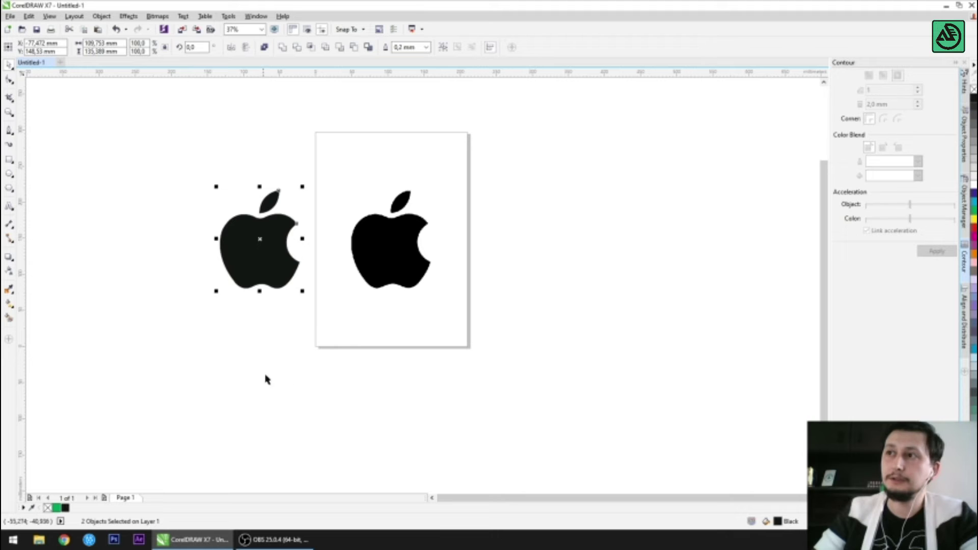
{"action": "left_click", "coordinate": [248, 377]}
{"action": "left_click_drag", "start_coordinate": [202, 355], "coordinate": [319, 139]}
{"action": "left_click", "coordinate": [156, 292]}
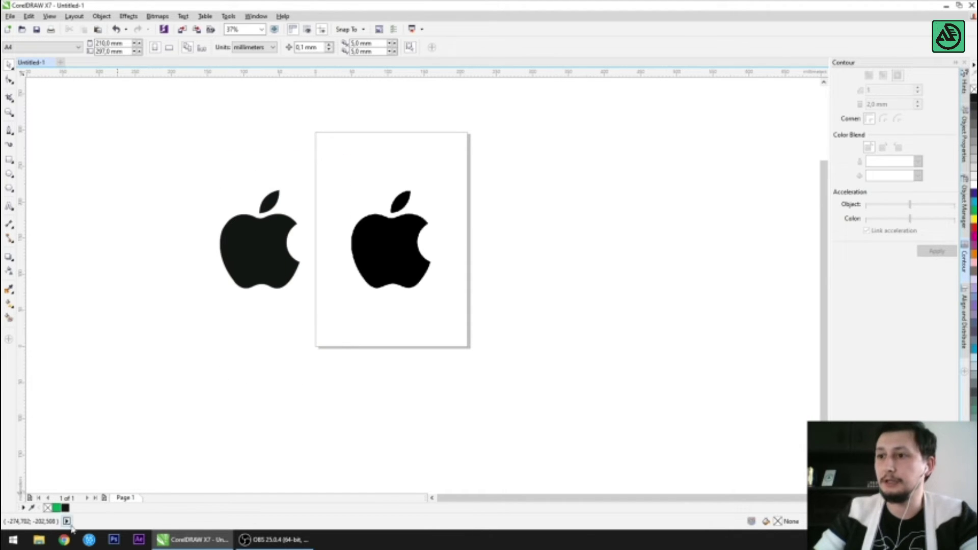
Switch to Chrome, search Google for "twitter logo" and open the image results
{"action": "key", "text": "super+2"}
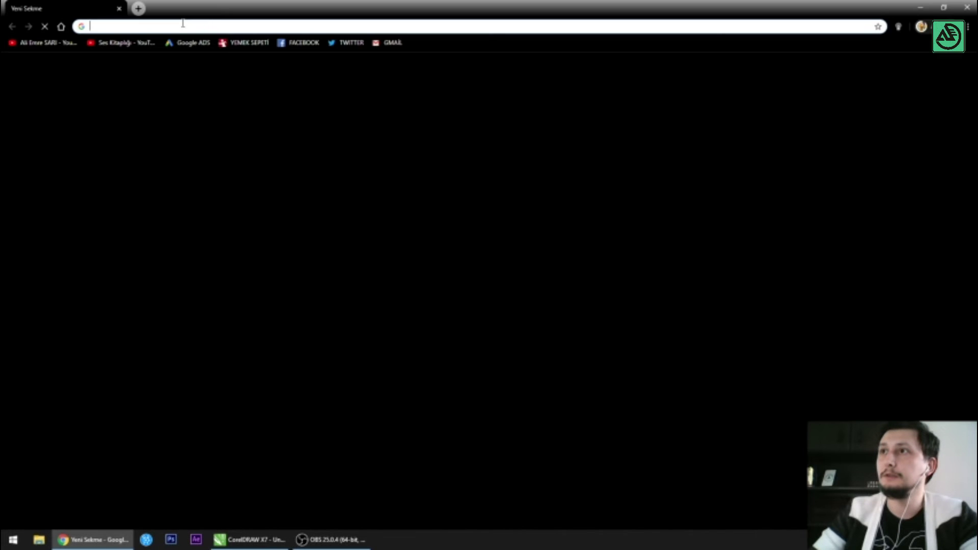
{"action": "type", "text": "t"}
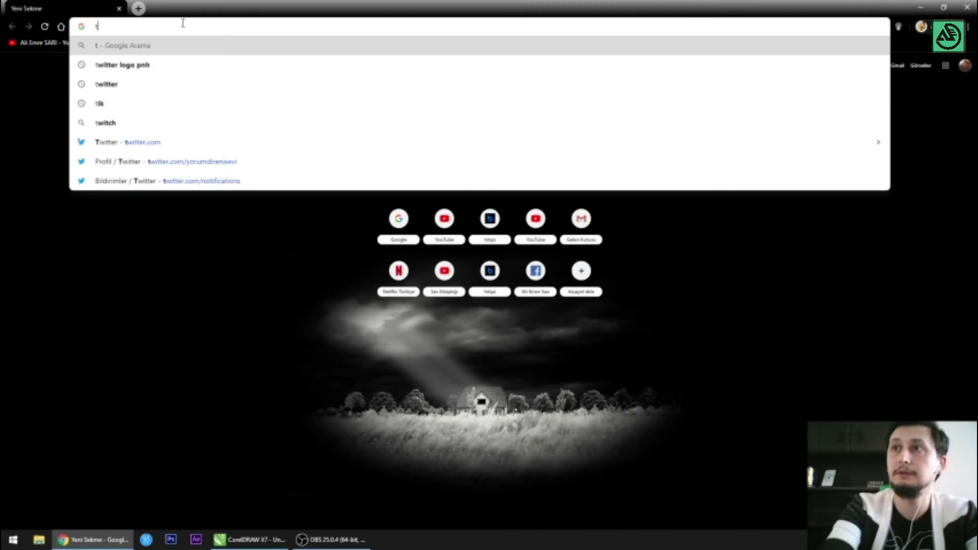
{"action": "type", "text": "witter.com"}
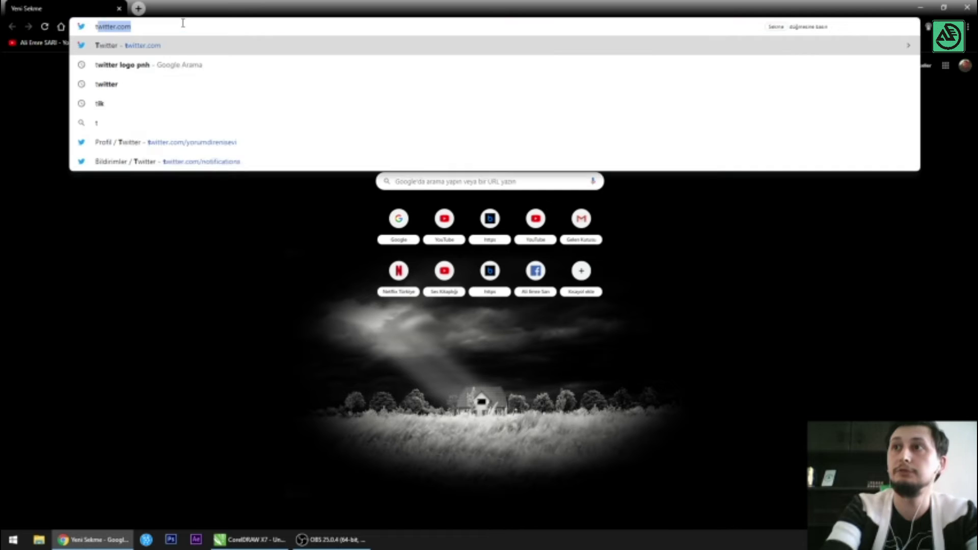
{"action": "key", "text": "Return"}
{"action": "left_click", "coordinate": [183, 23]}
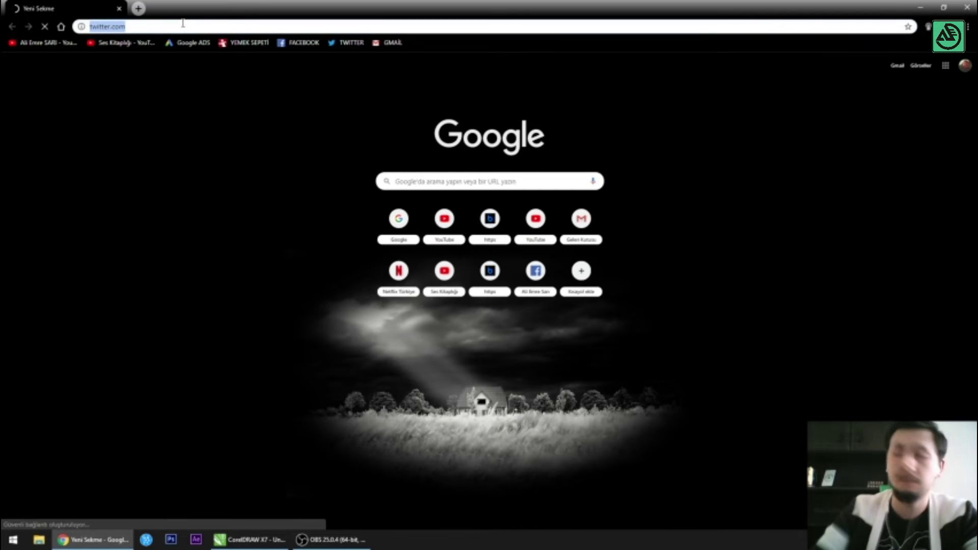
{"action": "type", "text": "twitter logo"}
{"action": "key", "text": "Return"}
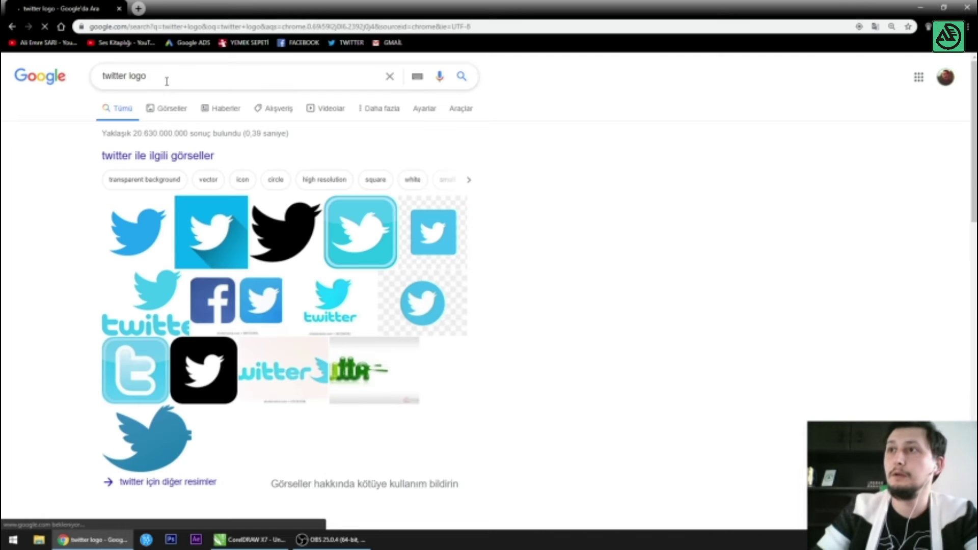
{"action": "left_click", "coordinate": [146, 237]}
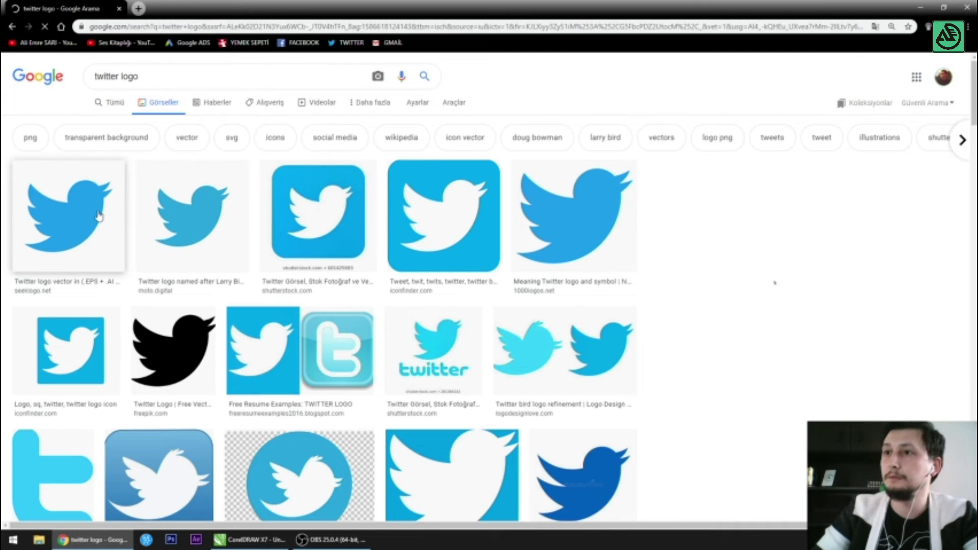
Open the first Twitter logo result in the image preview and copy the full-size image
{"action": "left_click", "coordinate": [98, 216]}
{"action": "right_click", "coordinate": [745, 224]}
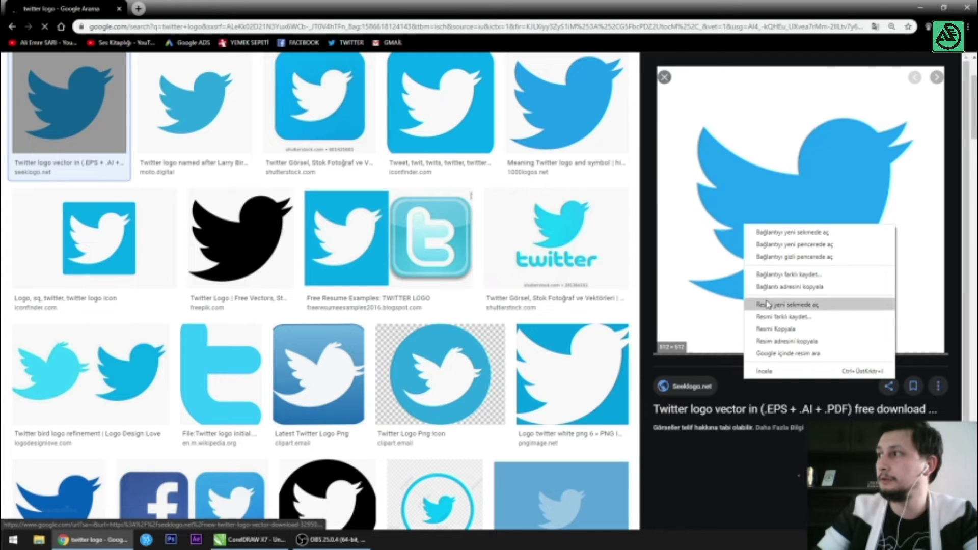
{"action": "left_click", "coordinate": [774, 329]}
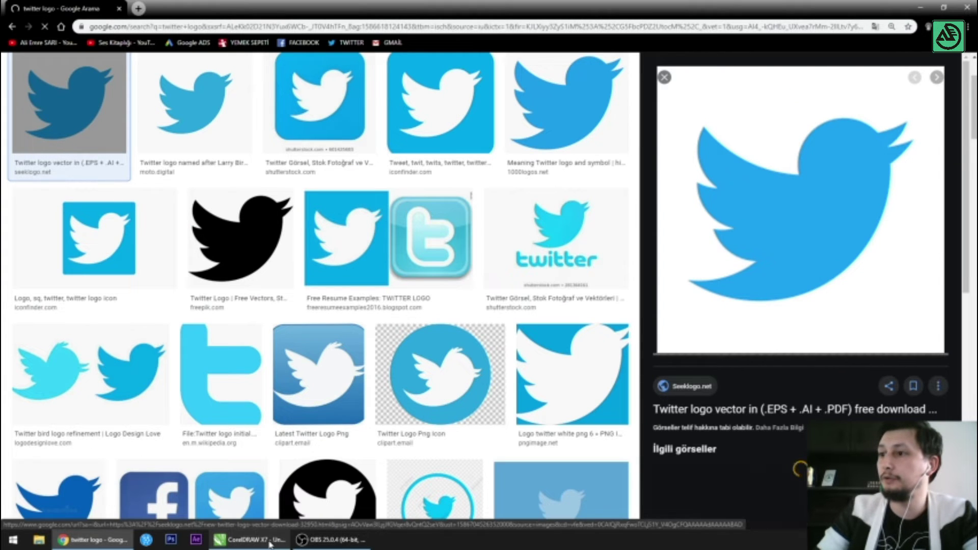
{"action": "right_click", "coordinate": [758, 207]}
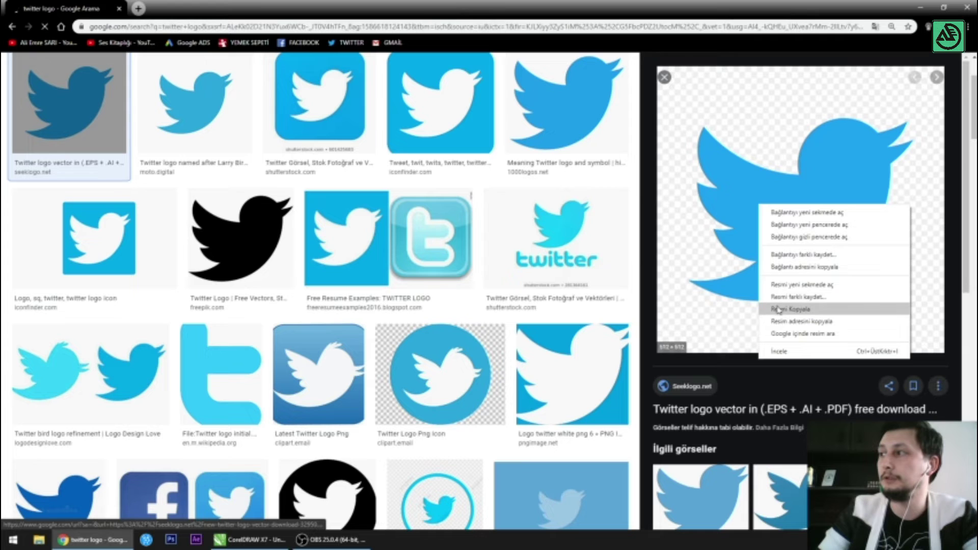
{"action": "left_click", "coordinate": [777, 310]}
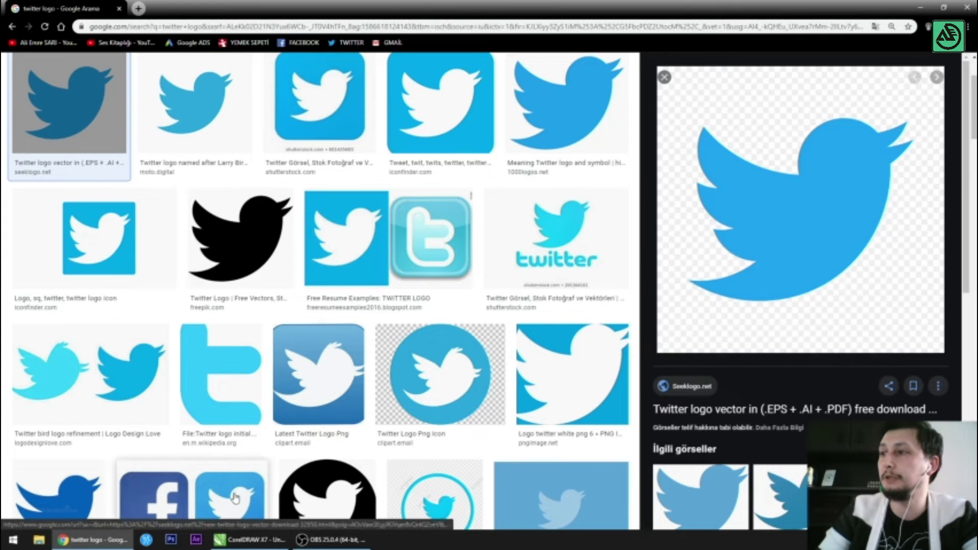
Switch to CorelDRAW, paste the Twitter logo bitmap and place it to the right of the page
{"action": "key", "text": "alt+Tab"}
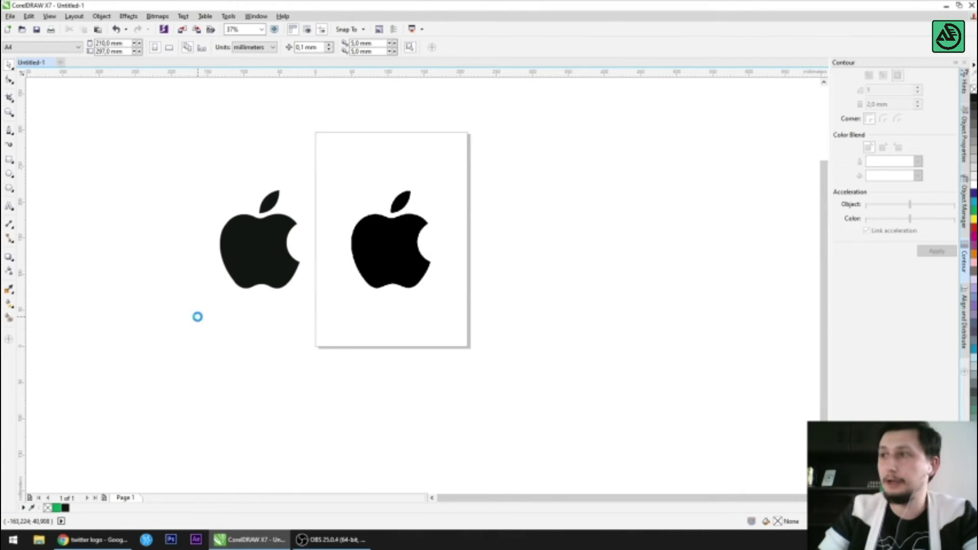
{"action": "key", "text": "ctrl+v"}
{"action": "scroll", "coordinate": [203, 270], "scroll_direction": "down", "scroll_amount": 1}
{"action": "left_click_drag", "start_coordinate": [308, 260], "coordinate": [447, 256]}
{"action": "scroll", "coordinate": [465, 252], "scroll_direction": "up", "scroll_amount": 3}
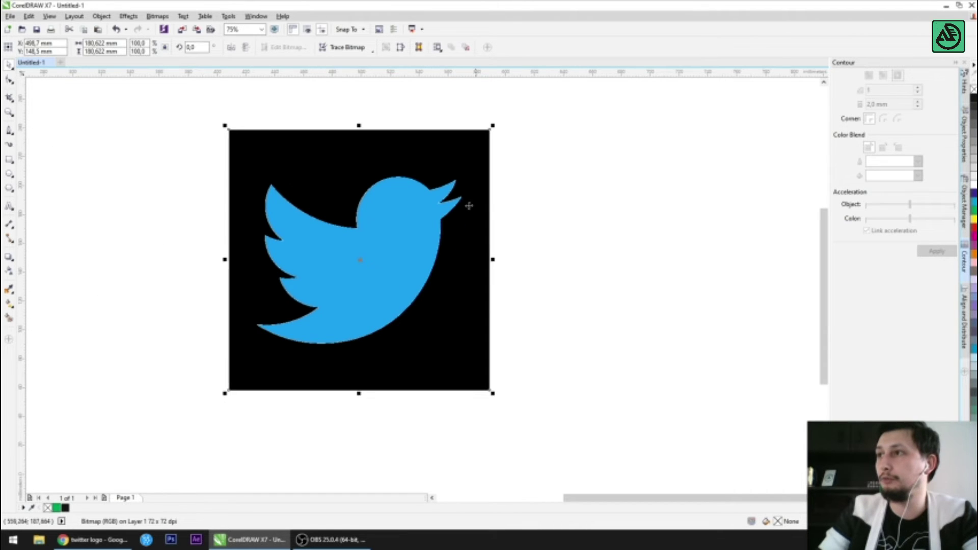
{"action": "left_click", "coordinate": [143, 151]}
Trace the bird with the Pen tool from the upper beak tip over the head to the corner where the wing begins
{"action": "left_click", "coordinate": [9, 129]}
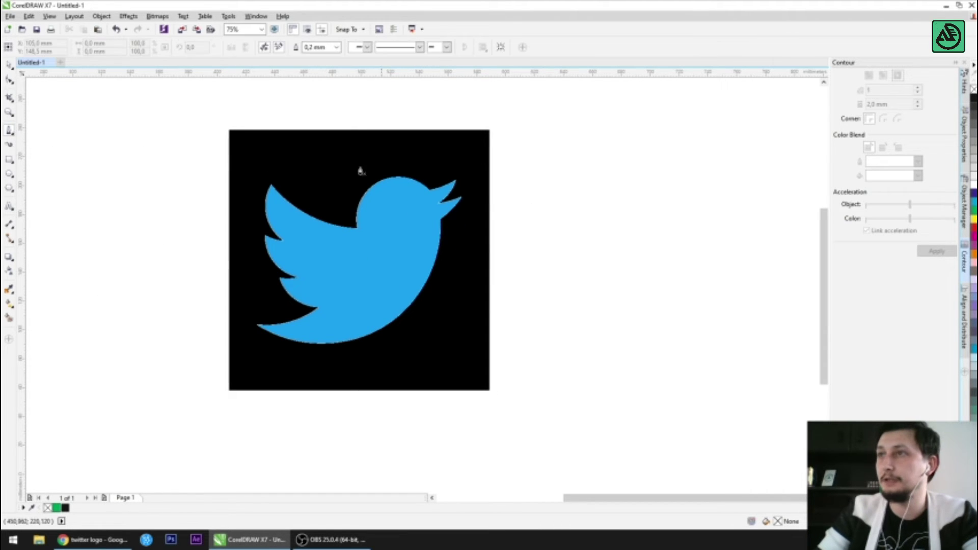
{"action": "scroll", "coordinate": [446, 185], "scroll_direction": "up", "scroll_amount": 3}
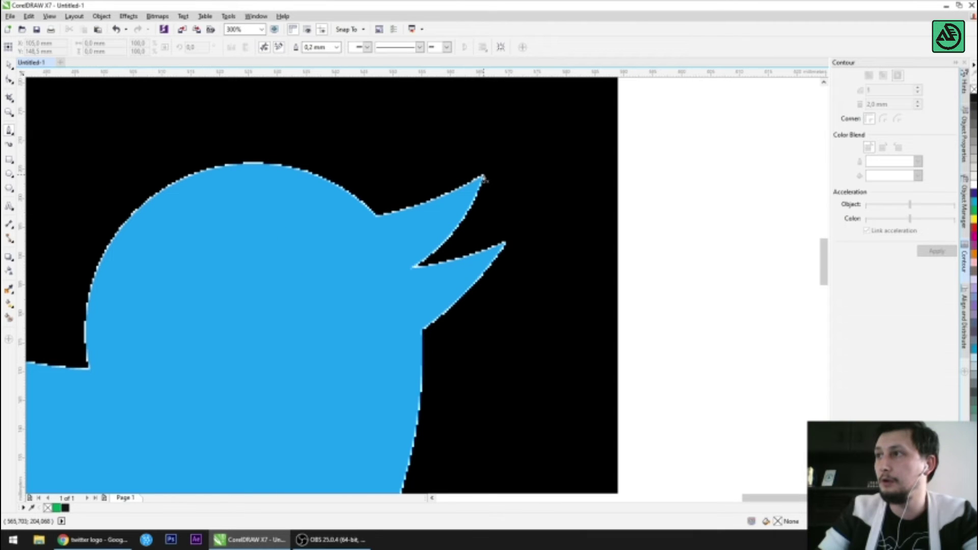
{"action": "left_click", "coordinate": [483, 177]}
{"action": "left_click_drag", "start_coordinate": [377, 215], "coordinate": [338, 217]}
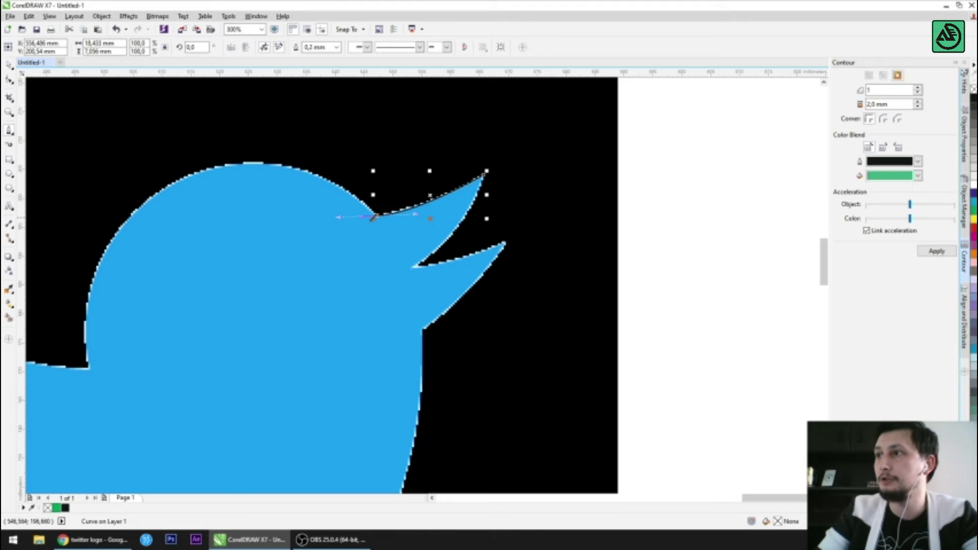
{"action": "left_click_drag", "start_coordinate": [192, 174], "coordinate": [77, 213]}
{"action": "left_click_drag", "start_coordinate": [88, 371], "coordinate": [93, 390]}
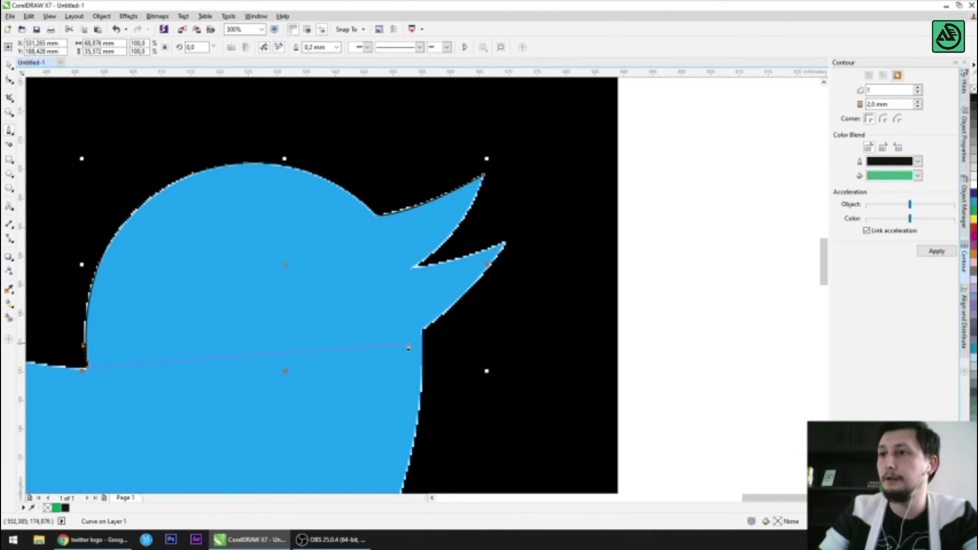
Trace the wing's upper edge to the wing tip and continue down the top feather to the first notch
{"action": "scroll", "coordinate": [410, 337], "scroll_direction": "down", "scroll_amount": 2}
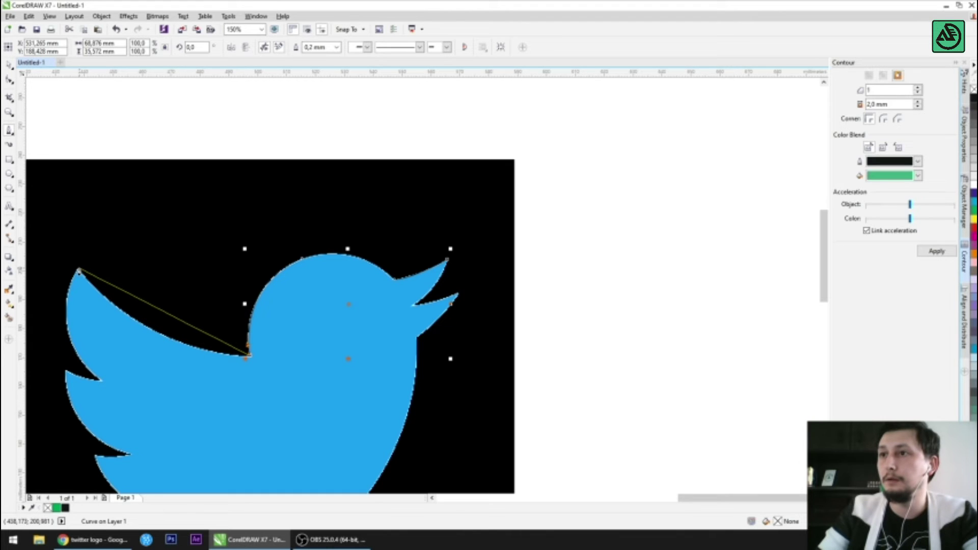
{"action": "left_click_drag", "start_coordinate": [78, 270], "coordinate": [104, 172]}
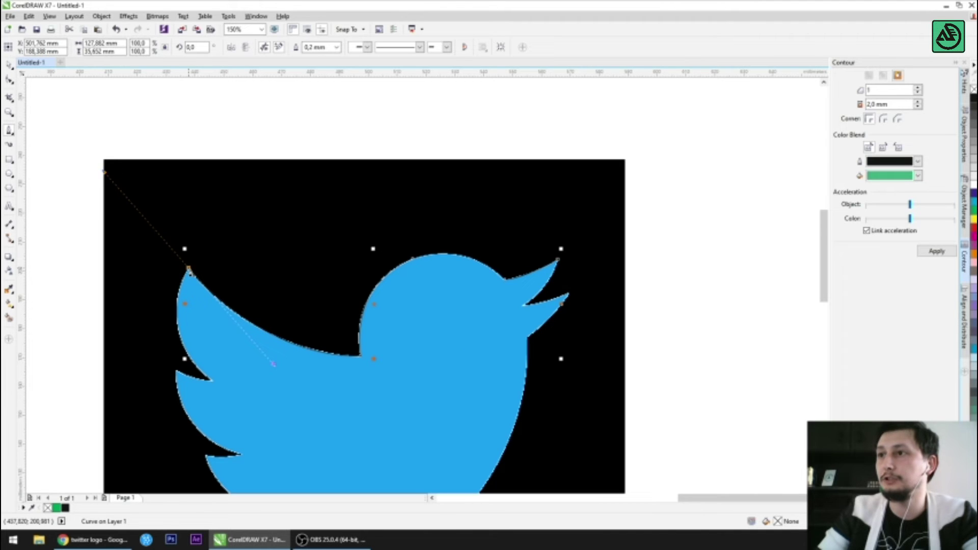
{"action": "left_click", "coordinate": [188, 268], "text": "alt"}
{"action": "scroll", "coordinate": [200, 209], "scroll_direction": "down", "scroll_amount": 1}
{"action": "scroll", "coordinate": [197, 276], "scroll_direction": "up", "scroll_amount": 1}
{"action": "left_click_drag", "start_coordinate": [216, 316], "coordinate": [278, 363]}
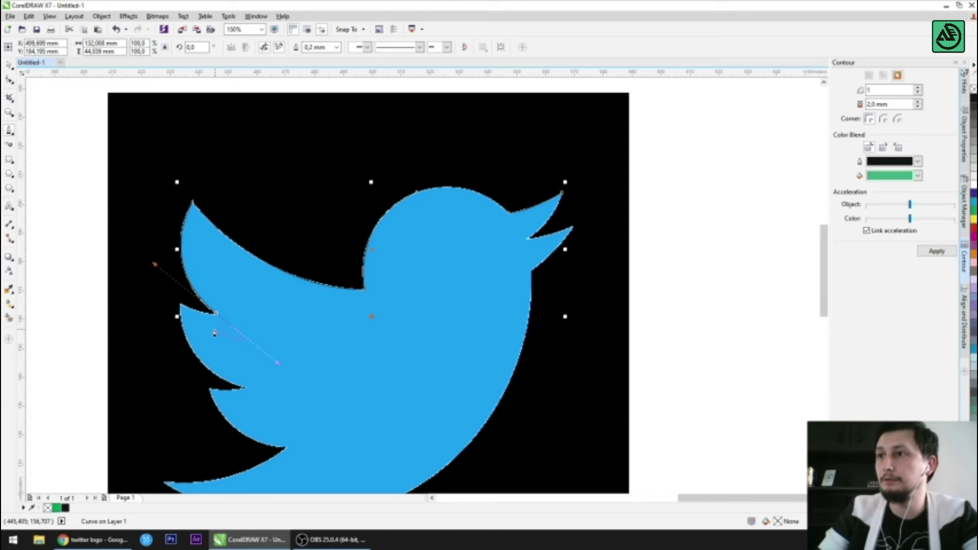
Trace the middle feather from its tip to the second notch and continue to the lowest feather's tip
{"action": "scroll", "coordinate": [188, 311], "scroll_direction": "up", "scroll_amount": 2}
{"action": "left_click_drag", "start_coordinate": [173, 296], "coordinate": [151, 276]}
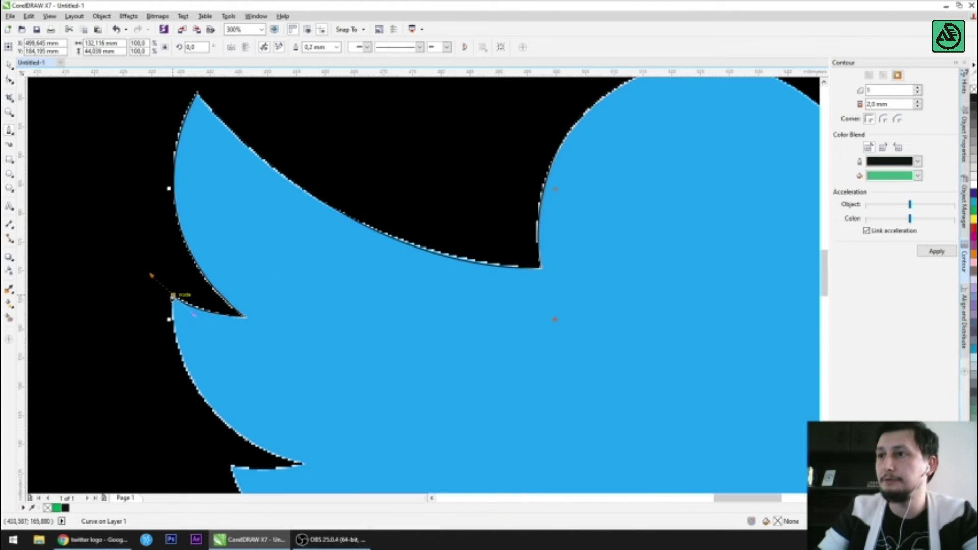
{"action": "scroll", "coordinate": [194, 314], "scroll_direction": "down", "scroll_amount": 2}
{"action": "left_click_drag", "start_coordinate": [236, 355], "coordinate": [308, 380]}
{"action": "scroll", "coordinate": [235, 355], "scroll_direction": "up", "scroll_amount": 2}
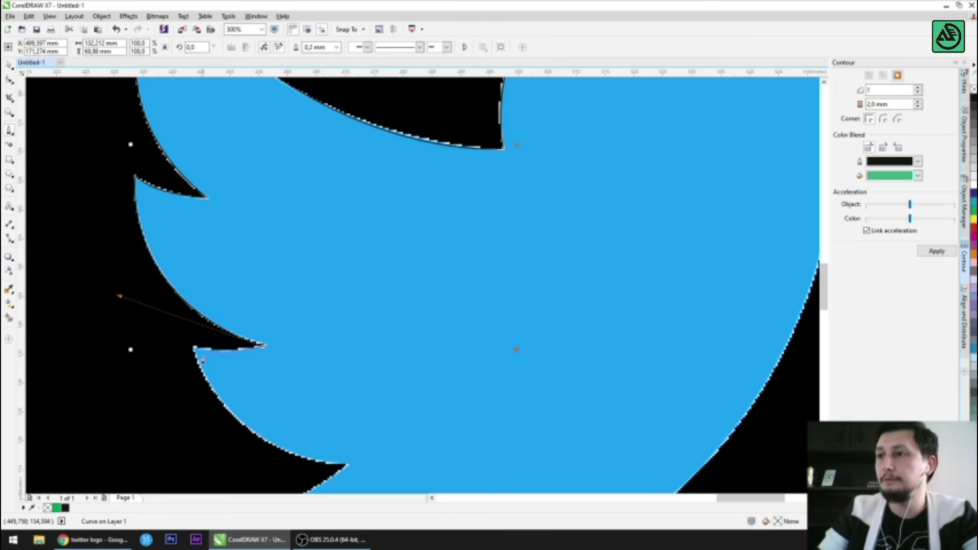
{"action": "left_click_drag", "start_coordinate": [195, 348], "coordinate": [182, 342]}
{"action": "left_click", "coordinate": [193, 350]}
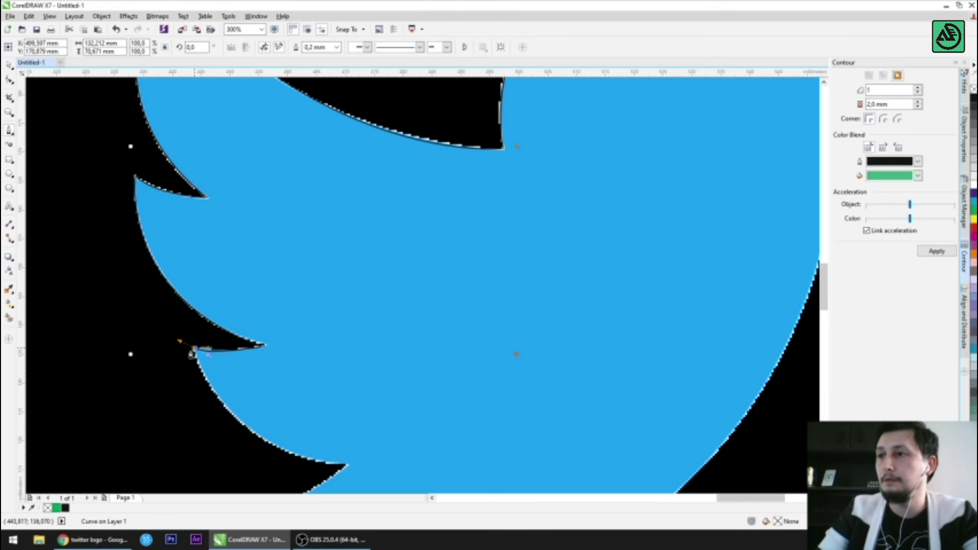
Trace the lowest feather to its inner corner and extend the outline to the tail tip
{"action": "scroll", "coordinate": [207, 354], "scroll_direction": "down", "scroll_amount": 2}
{"action": "left_click_drag", "start_coordinate": [265, 369], "coordinate": [332, 378]}
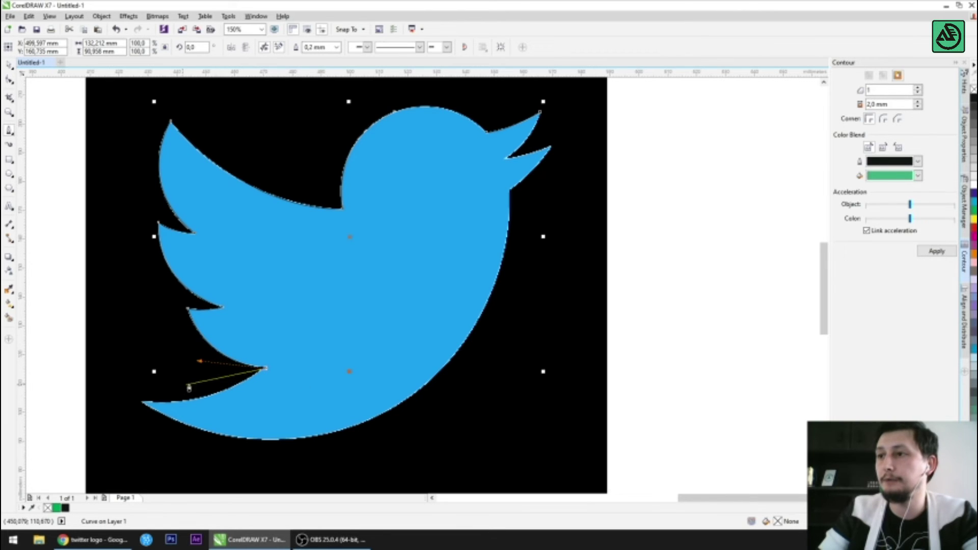
{"action": "mouse_move", "coordinate": [142, 402]}
{"action": "left_mouse_down"}
{"action": "mouse_move", "coordinate": [99, 383]}
{"action": "mouse_move", "coordinate": [72, 393]}
{"action": "left_mouse_up"}
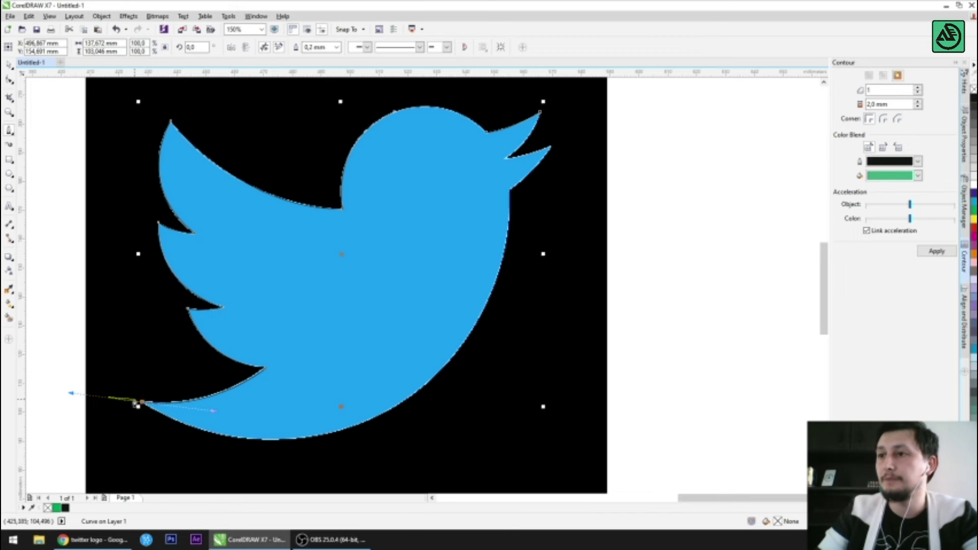
{"action": "left_click", "coordinate": [142, 402], "text": "alt"}
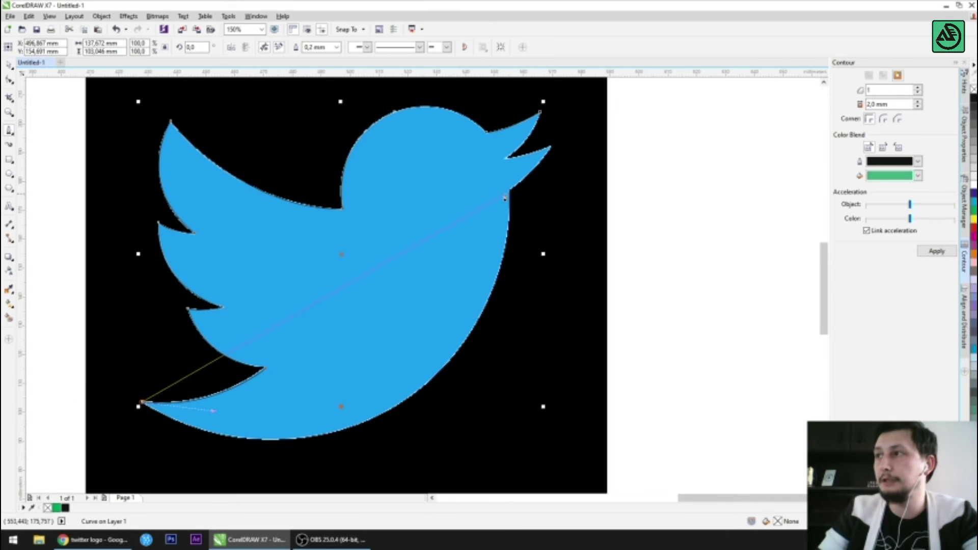
Trace the bird's belly from the tail tip to the base of the beak, with one node on the lower curve
{"action": "mouse_move", "coordinate": [392, 410]}
{"action": "left_mouse_down"}
{"action": "mouse_move", "coordinate": [546, 321]}
{"action": "mouse_move", "coordinate": [530, 336]}
{"action": "left_mouse_up"}
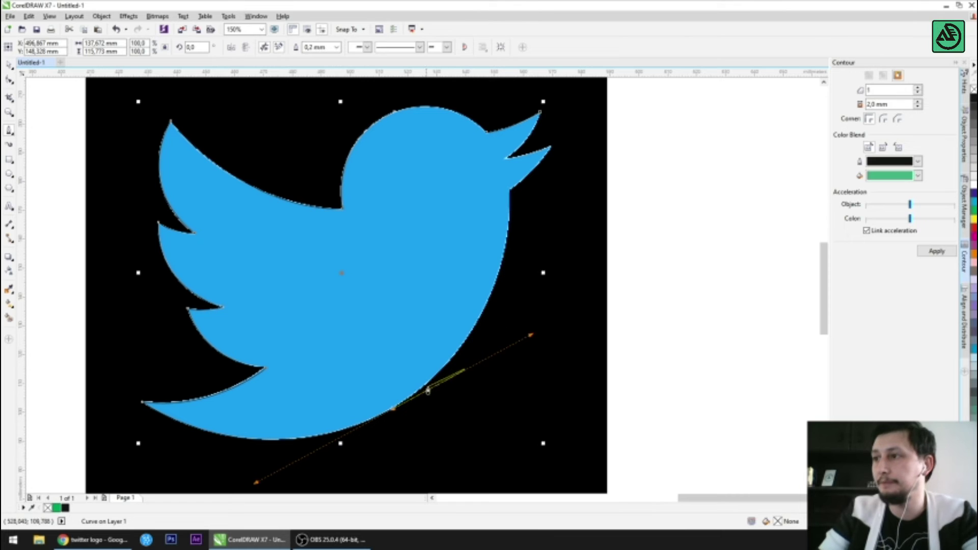
{"action": "left_click", "coordinate": [397, 406]}
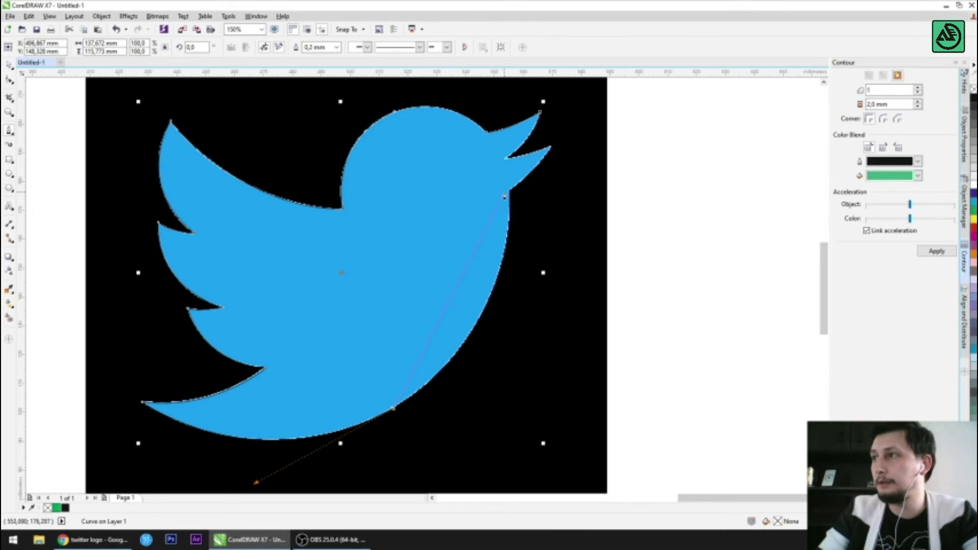
{"action": "left_click_drag", "start_coordinate": [507, 193], "coordinate": [512, 157]}
{"action": "key", "text": "ctrl+z"}
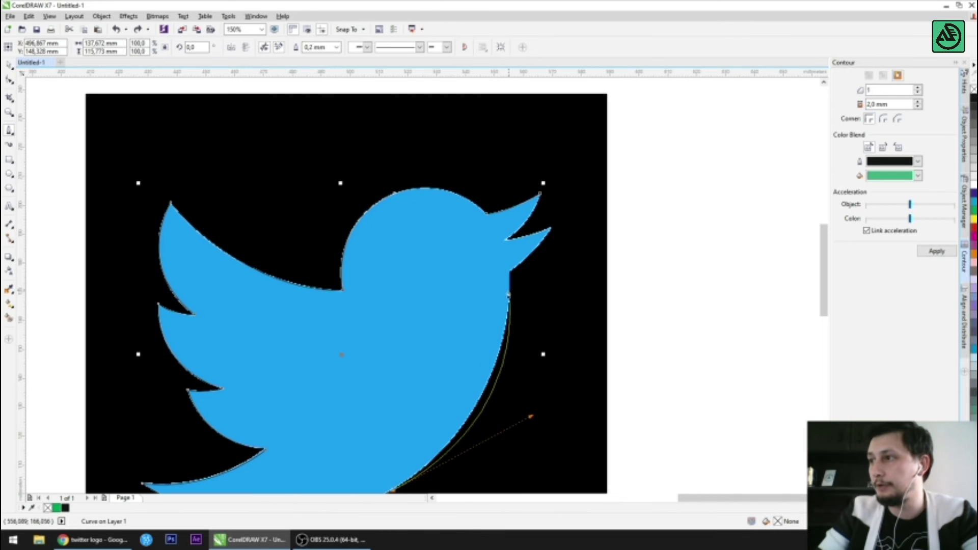
{"action": "left_click_drag", "start_coordinate": [450, 460], "coordinate": [439, 363]}
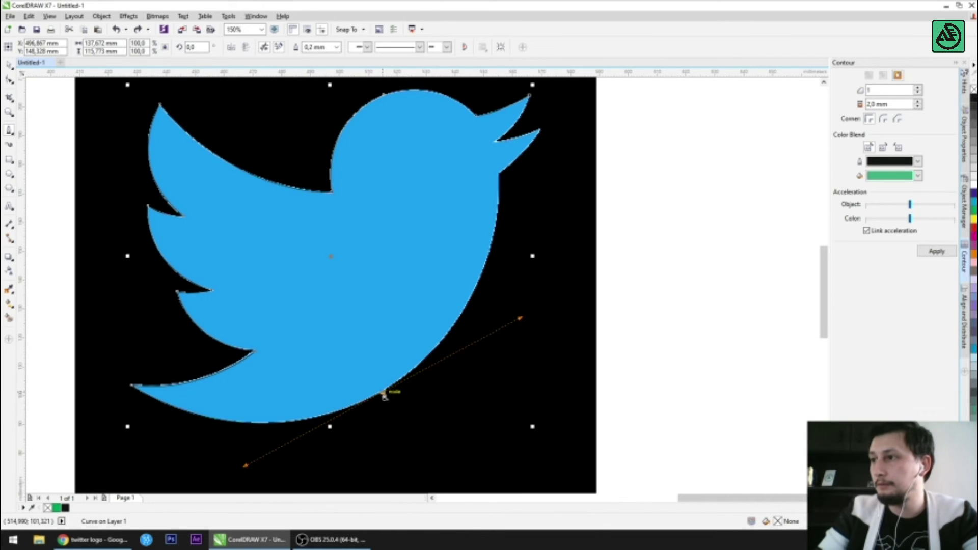
{"action": "left_click_drag", "start_coordinate": [498, 178], "coordinate": [492, 117]}
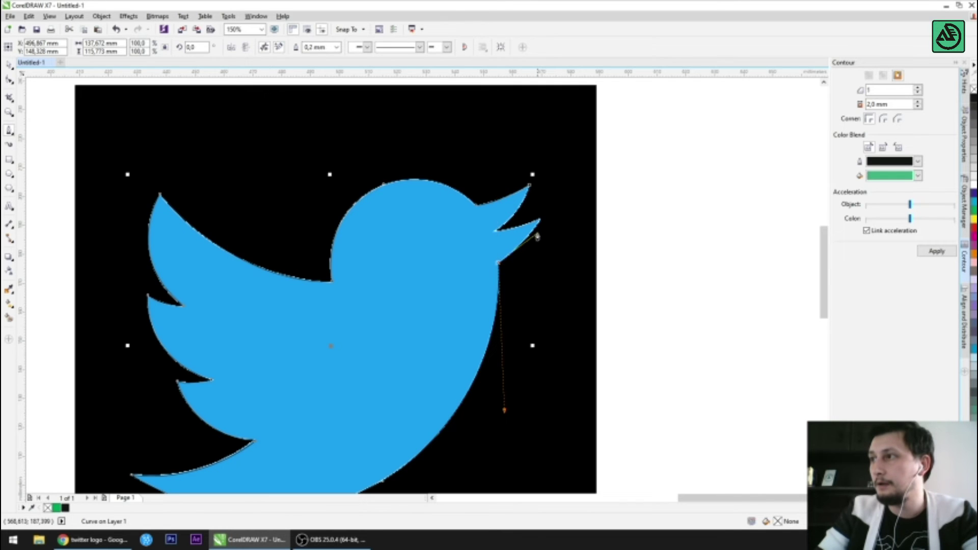
Trace the lower beak to its tip and back into the notch between the two beak halves
{"action": "scroll", "coordinate": [536, 224], "scroll_direction": "up", "scroll_amount": 4}
{"action": "left_click_drag", "start_coordinate": [545, 192], "coordinate": [546, 159]}
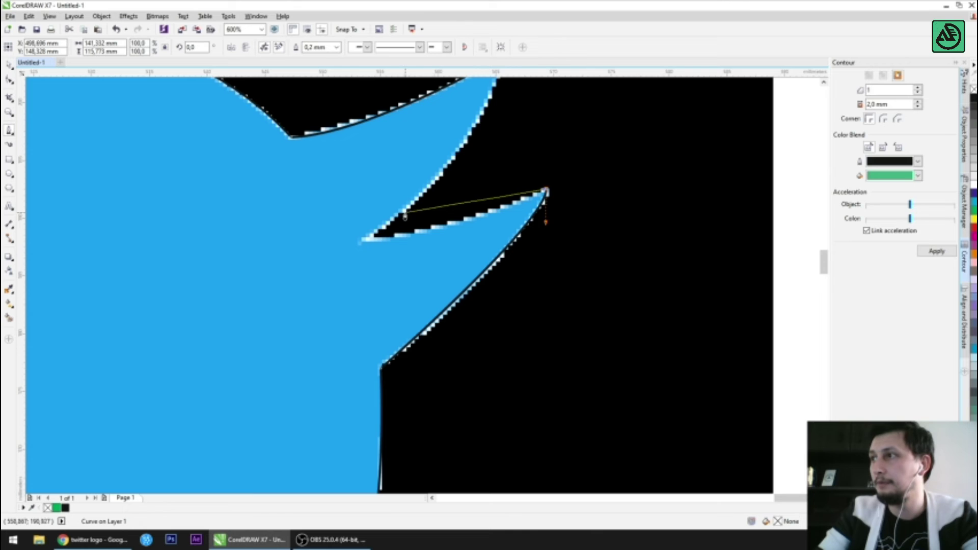
{"action": "left_click_drag", "start_coordinate": [370, 239], "coordinate": [304, 243]}
{"action": "scroll", "coordinate": [296, 286], "scroll_direction": "down", "scroll_amount": 1}
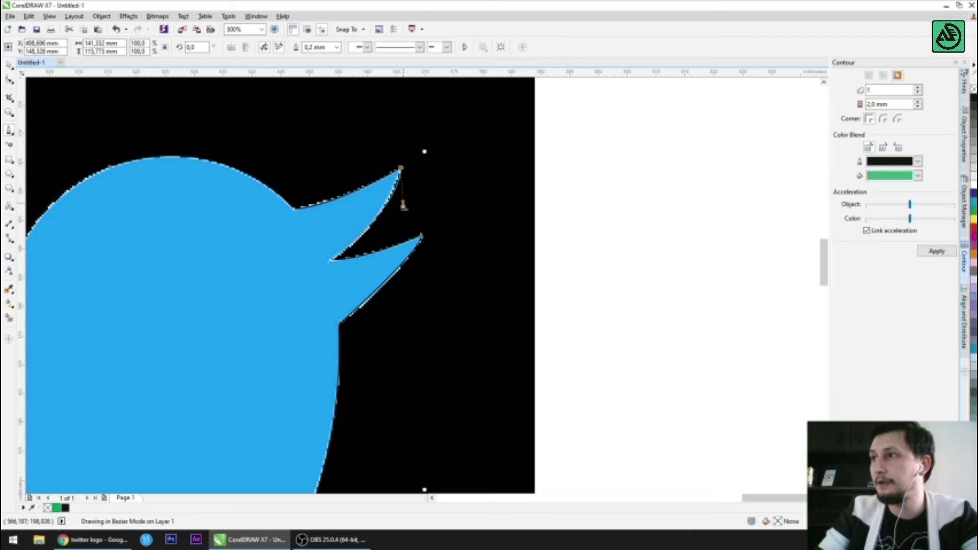
Close the bird outline at the upper beak tip and place it to the right of the Twitter bitmap
{"action": "left_click_drag", "start_coordinate": [391, 214], "coordinate": [392, 215]}
{"action": "scroll", "coordinate": [400, 197], "scroll_direction": "down", "scroll_amount": 2}
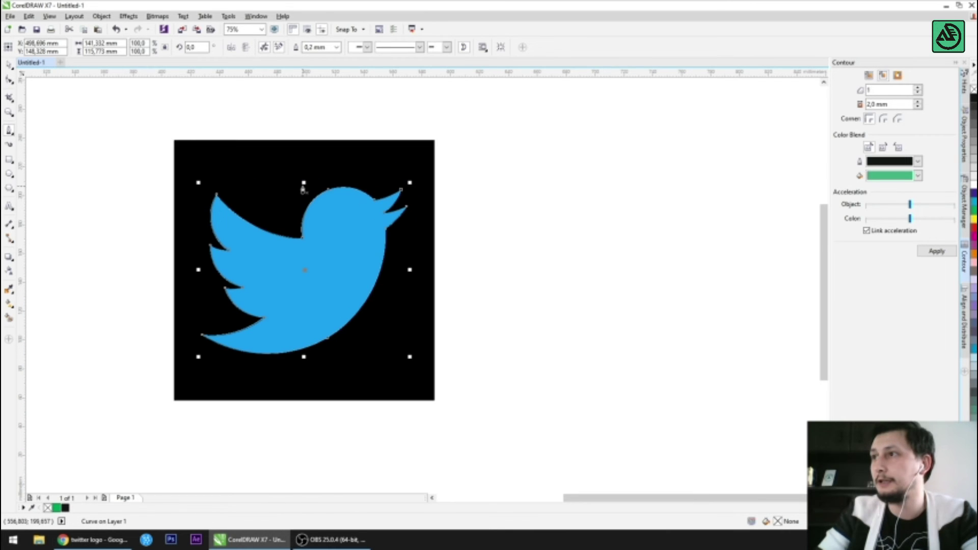
{"action": "left_click_drag", "start_coordinate": [279, 264], "coordinate": [549, 264]}
{"action": "left_click", "coordinate": [92, 416]}
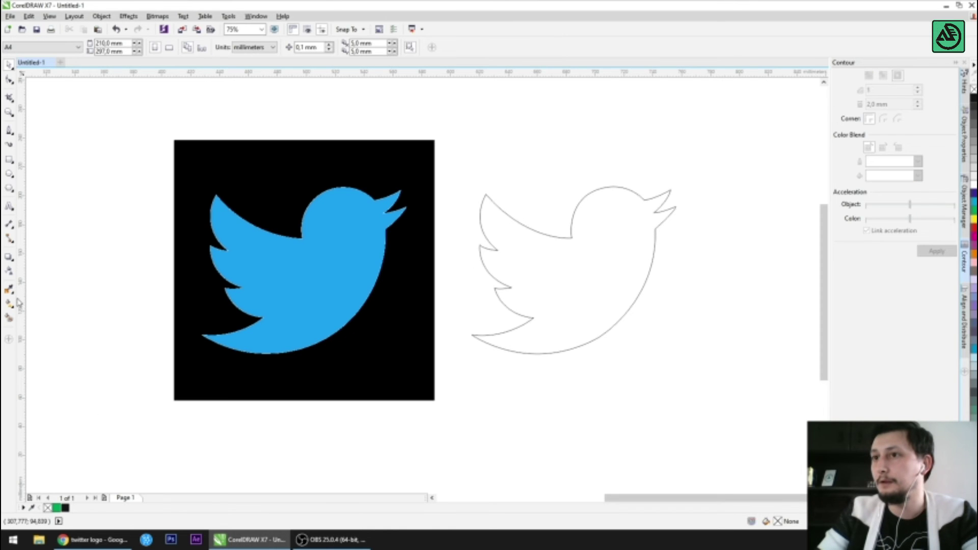
View all logos together and select the bitmap apple and the vector apple in turn to compare them
{"action": "key", "text": "F4"}
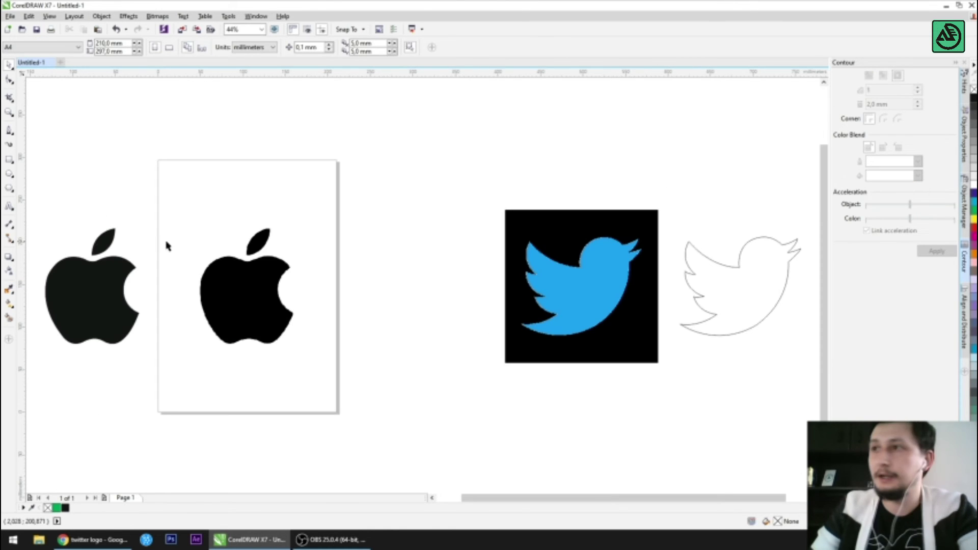
{"action": "left_click", "coordinate": [252, 289]}
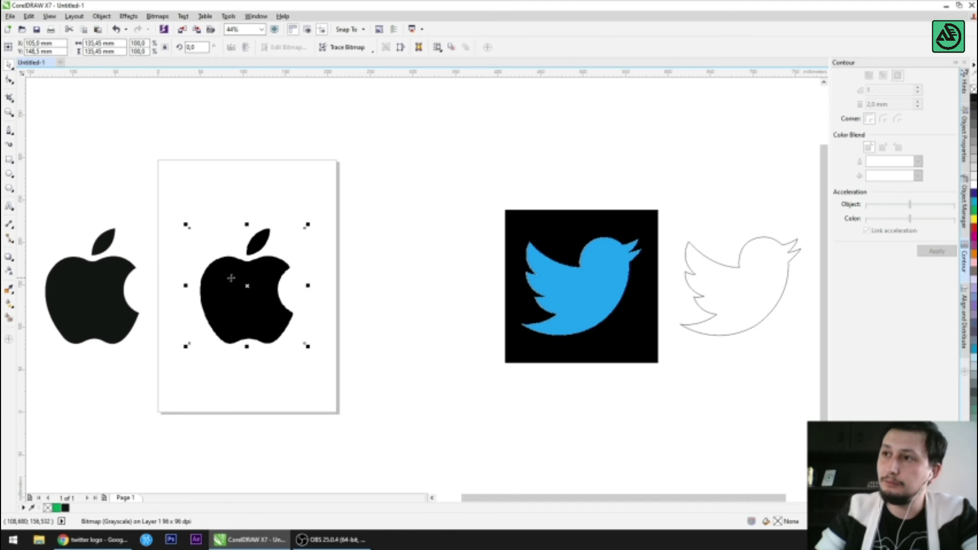
{"action": "left_click", "coordinate": [94, 284]}
{"action": "left_click", "coordinate": [76, 185]}
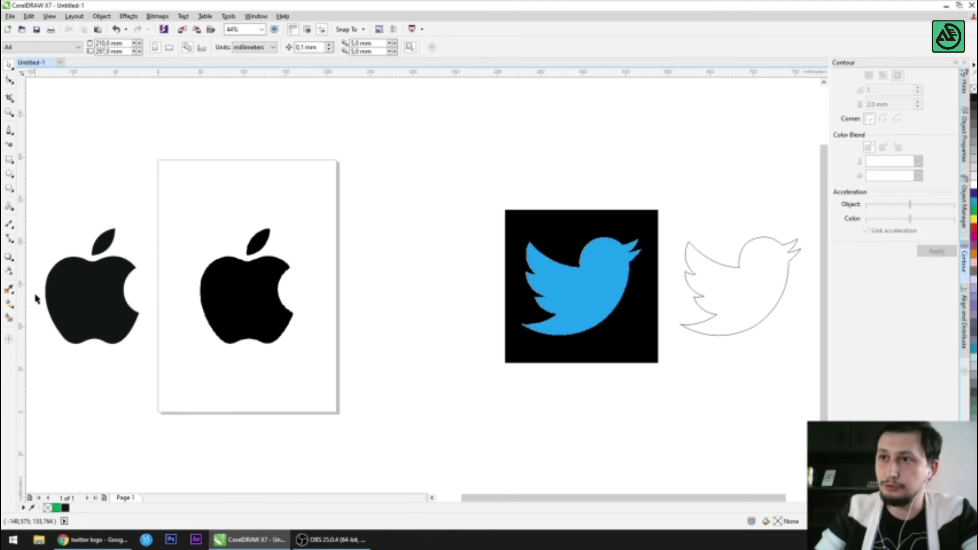
Try orange and yellow uniform fills on the vector apple's body, and cancel the fill change
{"action": "left_click", "coordinate": [85, 304]}
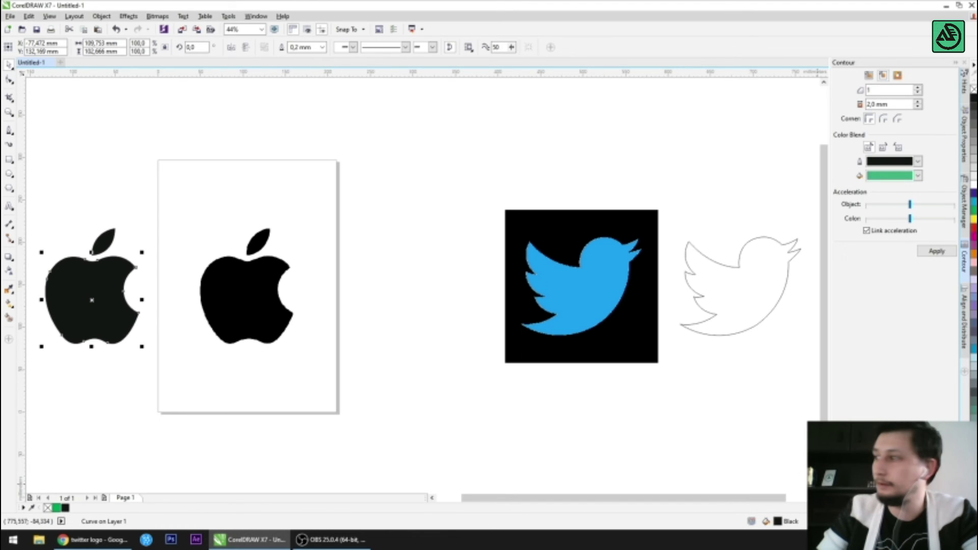
{"action": "double_click", "coordinate": [777, 522]}
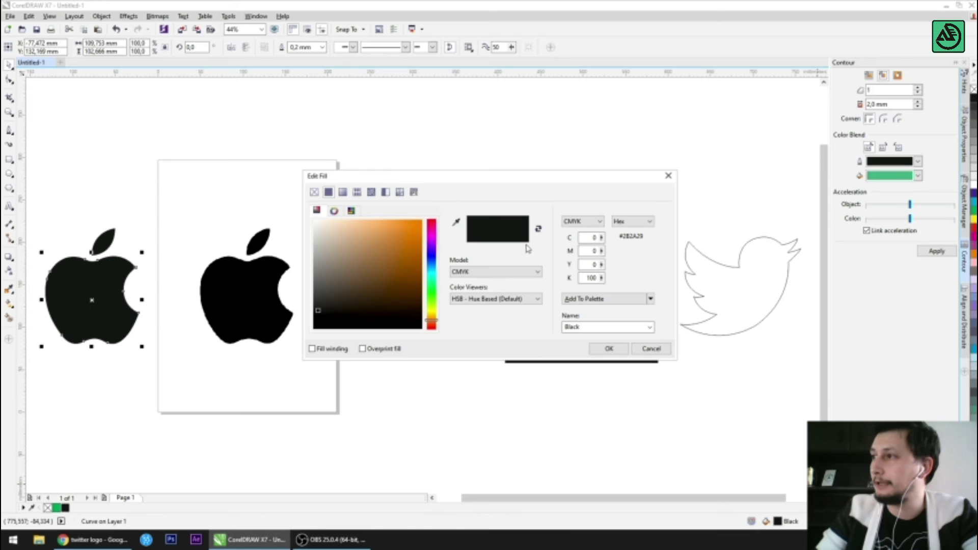
{"action": "left_click", "coordinate": [407, 240]}
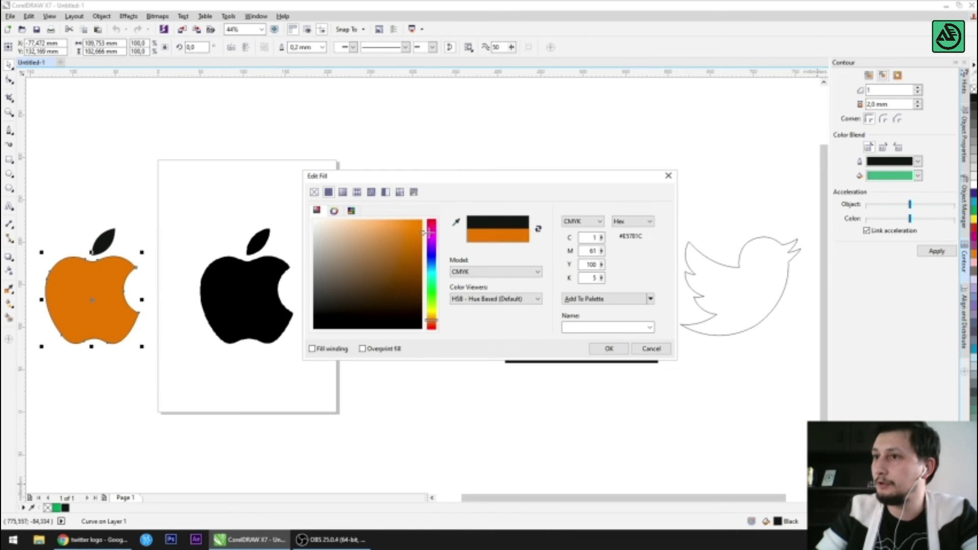
{"action": "mouse_move", "coordinate": [402, 262]}
{"action": "left_mouse_down"}
{"action": "mouse_move", "coordinate": [404, 234]}
{"action": "mouse_move", "coordinate": [400, 256]}
{"action": "left_mouse_up"}
{"action": "left_click_drag", "start_coordinate": [431, 290], "coordinate": [433, 313]}
{"action": "left_click_drag", "start_coordinate": [386, 254], "coordinate": [420, 221]}
{"action": "left_click", "coordinate": [653, 350]}
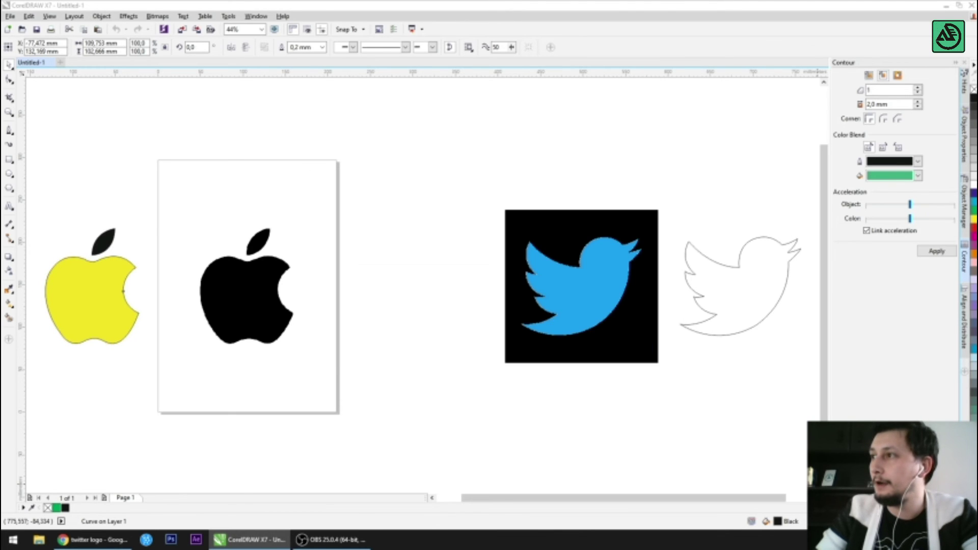
Sample the blue #1DA1F2 from the bitmap Twitter bird with the Color Eyedropper and fill the vector bird with it
{"action": "left_click", "coordinate": [411, 172]}
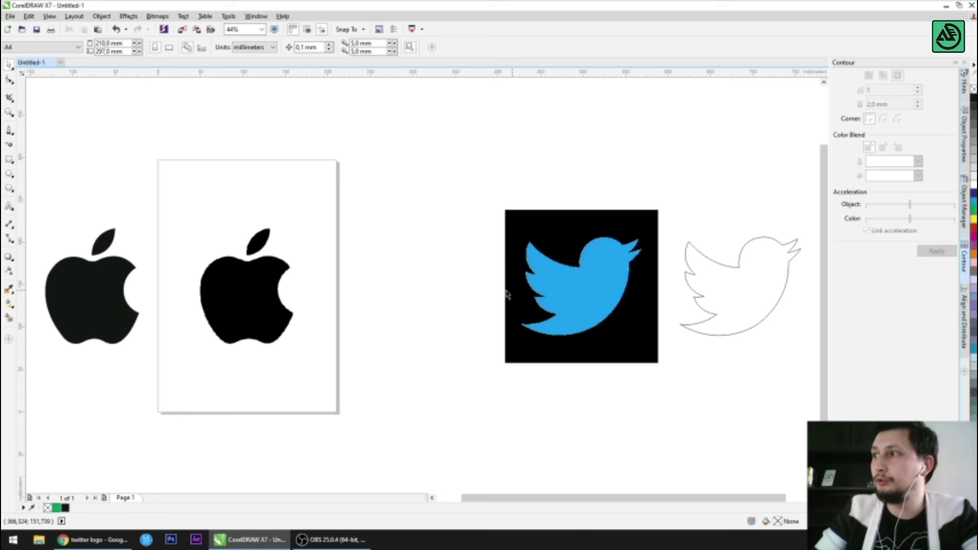
{"action": "left_click", "coordinate": [716, 273]}
{"action": "left_click", "coordinate": [423, 265]}
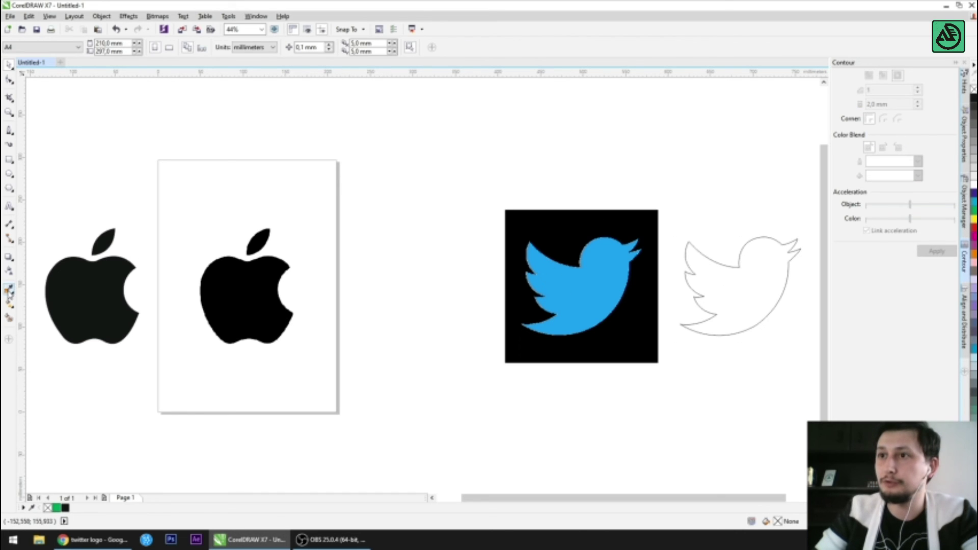
{"action": "left_click", "coordinate": [9, 290]}
{"action": "left_click", "coordinate": [10, 291]}
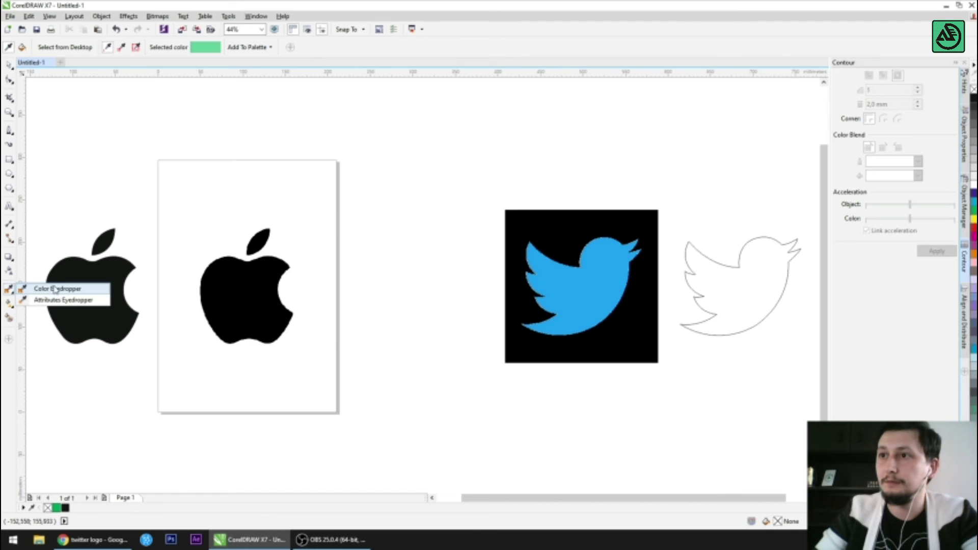
{"action": "left_click", "coordinate": [9, 291]}
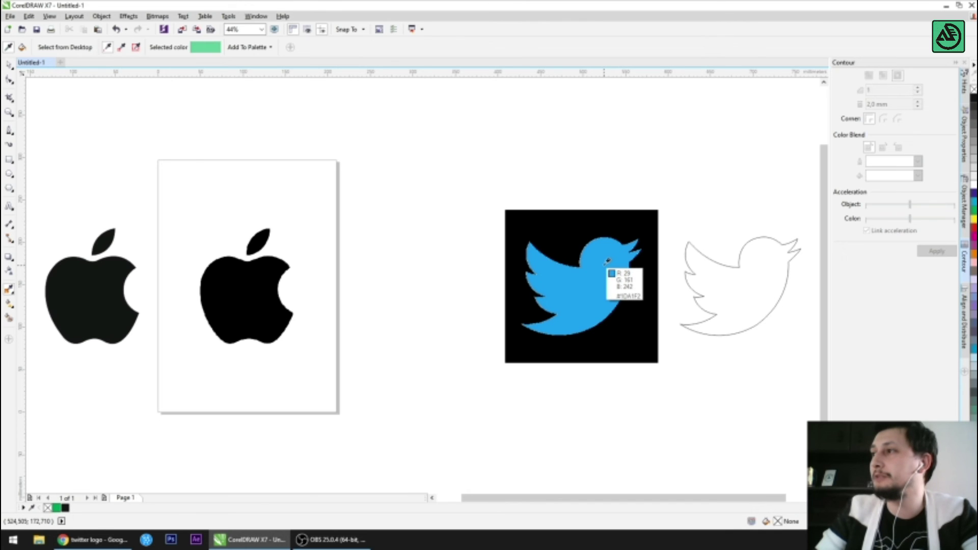
{"action": "left_click", "coordinate": [605, 262]}
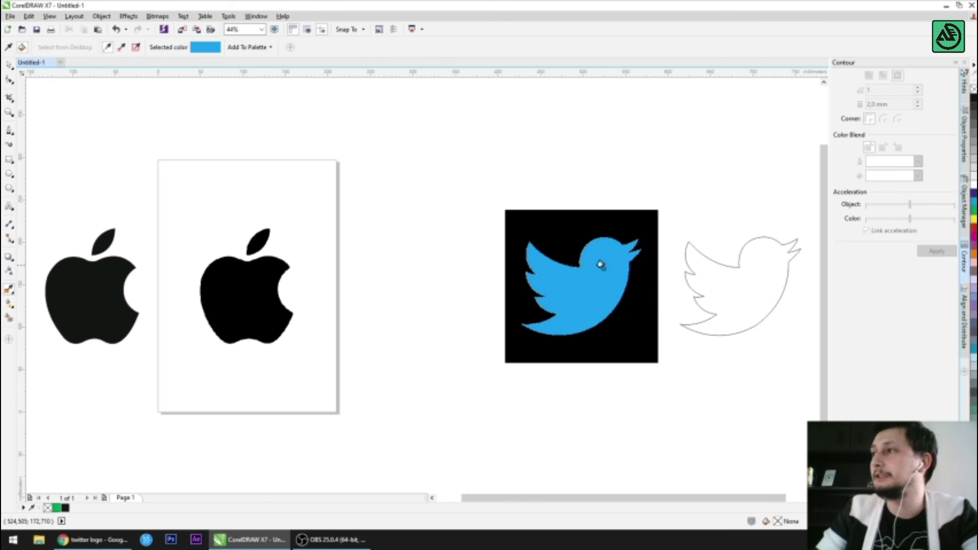
{"action": "left_click", "coordinate": [741, 279]}
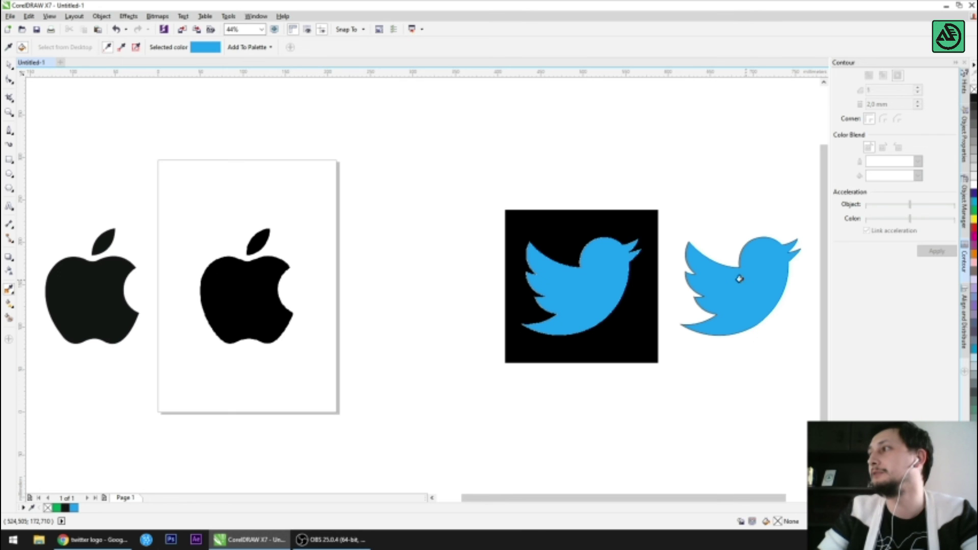
Remove the outline from the blue-filled vector Twitter bird
{"action": "left_click", "coordinate": [7, 65]}
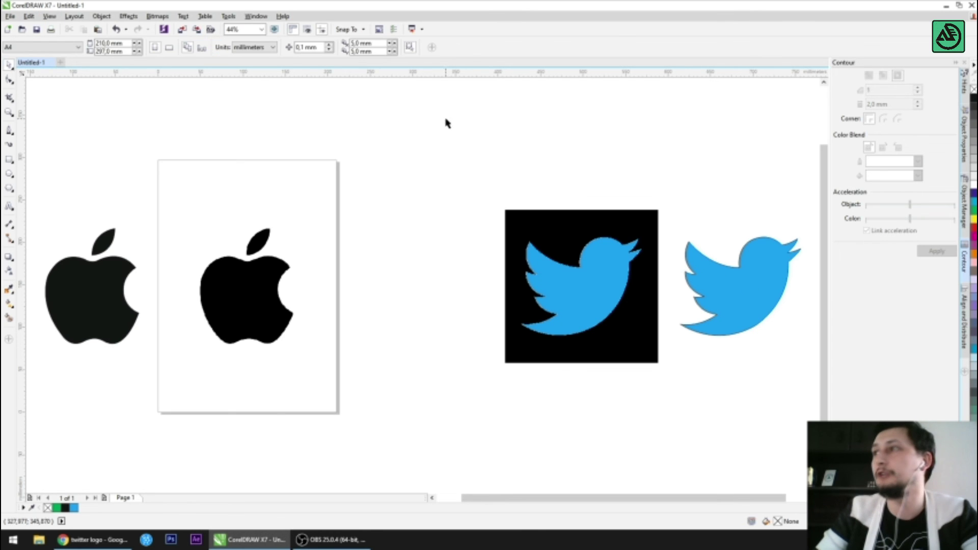
{"action": "left_click_drag", "start_coordinate": [669, 205], "coordinate": [803, 372]}
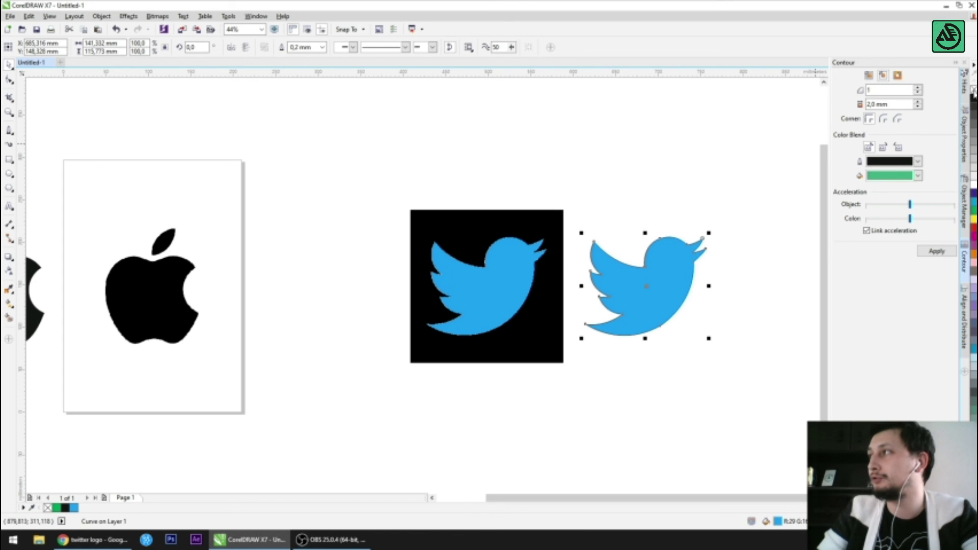
{"action": "left_click", "coordinate": [600, 183]}
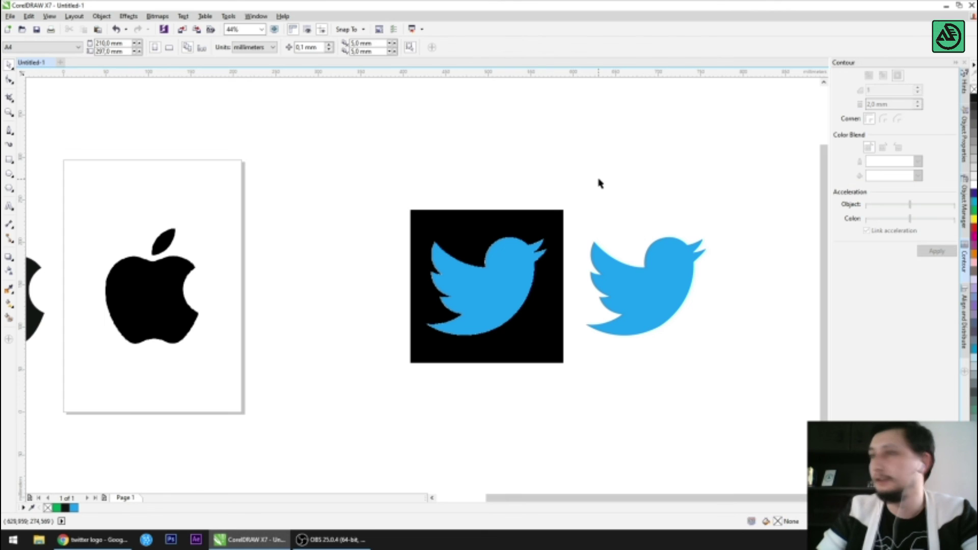
{"action": "scroll", "coordinate": [403, 142], "scroll_direction": "left", "scroll_amount": 2}
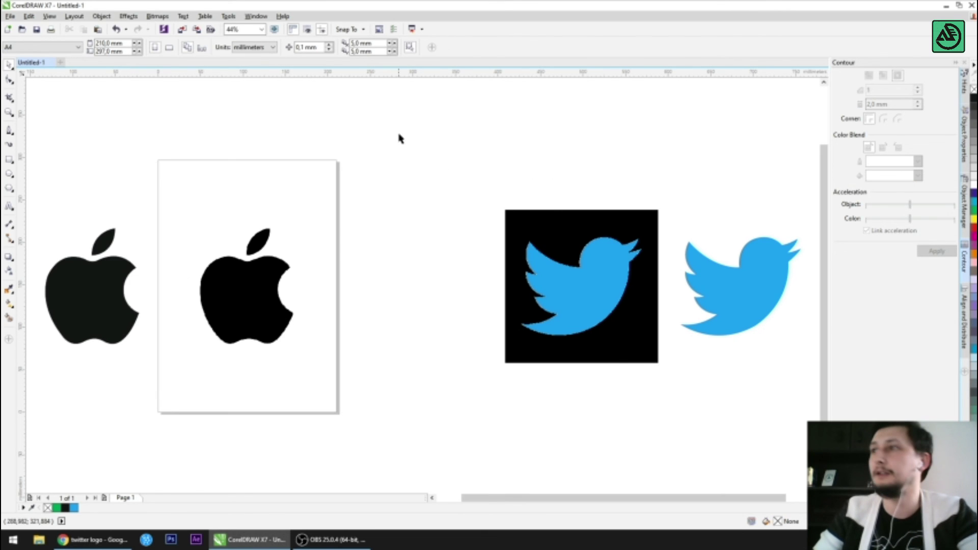
Move the Twitter bitmap and the vector bird together closer to the bitmap apple
{"action": "left_click_drag", "start_coordinate": [431, 188], "coordinate": [815, 402]}
{"action": "left_click_drag", "start_coordinate": [683, 312], "coordinate": [547, 312]}
{"action": "scroll", "coordinate": [509, 369], "scroll_direction": "left", "scroll_amount": 3}
Move the vector apple with its leaf closer to the bitmap apple and stretch it slightly downward
{"action": "left_click_drag", "start_coordinate": [87, 184], "coordinate": [217, 399]}
{"action": "left_click_drag", "start_coordinate": [162, 321], "coordinate": [198, 341]}
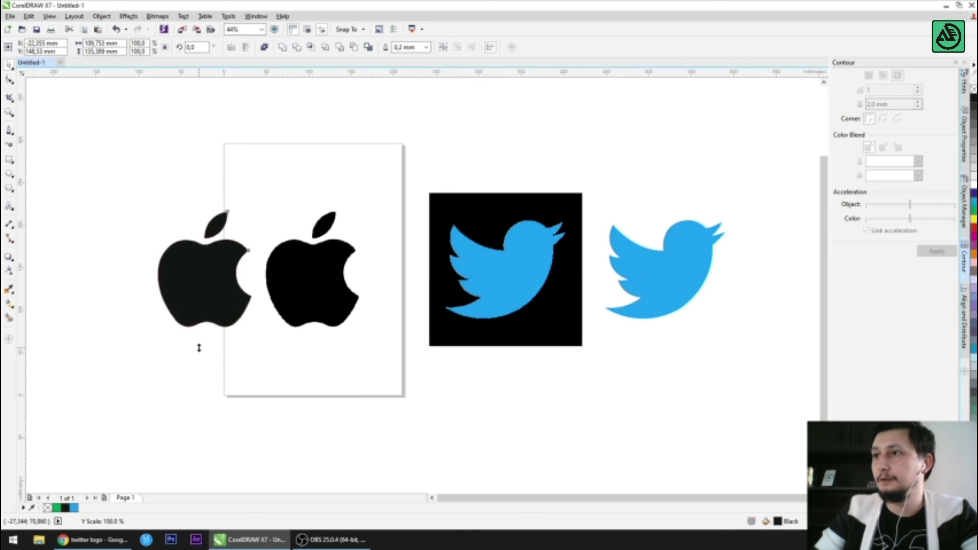
{"action": "scroll", "coordinate": [225, 222], "scroll_direction": "up", "scroll_amount": 1}
{"action": "left_click", "coordinate": [255, 142]}
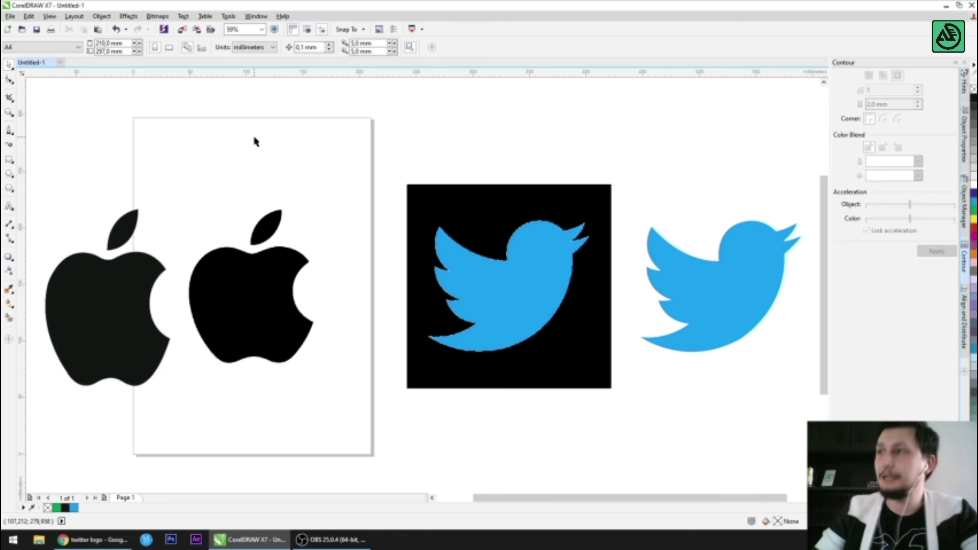